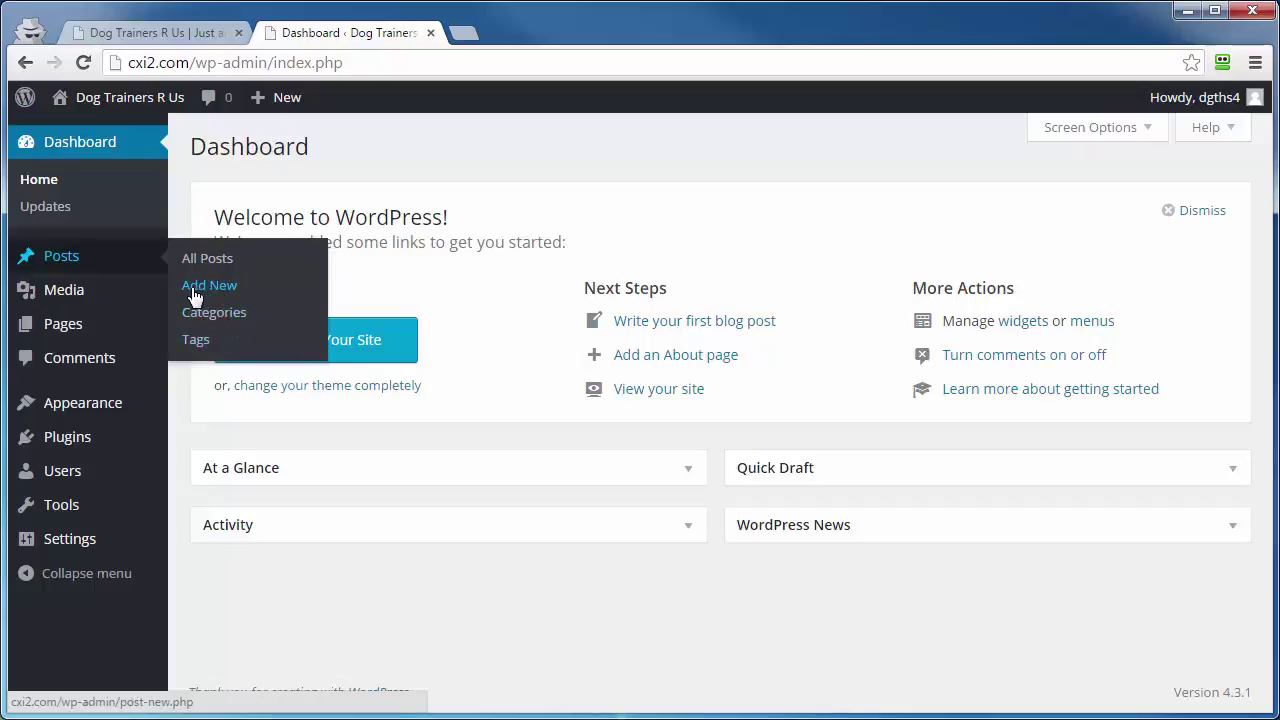
Start a new post titled "Setting Up A WordPress Membership Site" and accept its suggested permalink slug
left_click(196, 294)
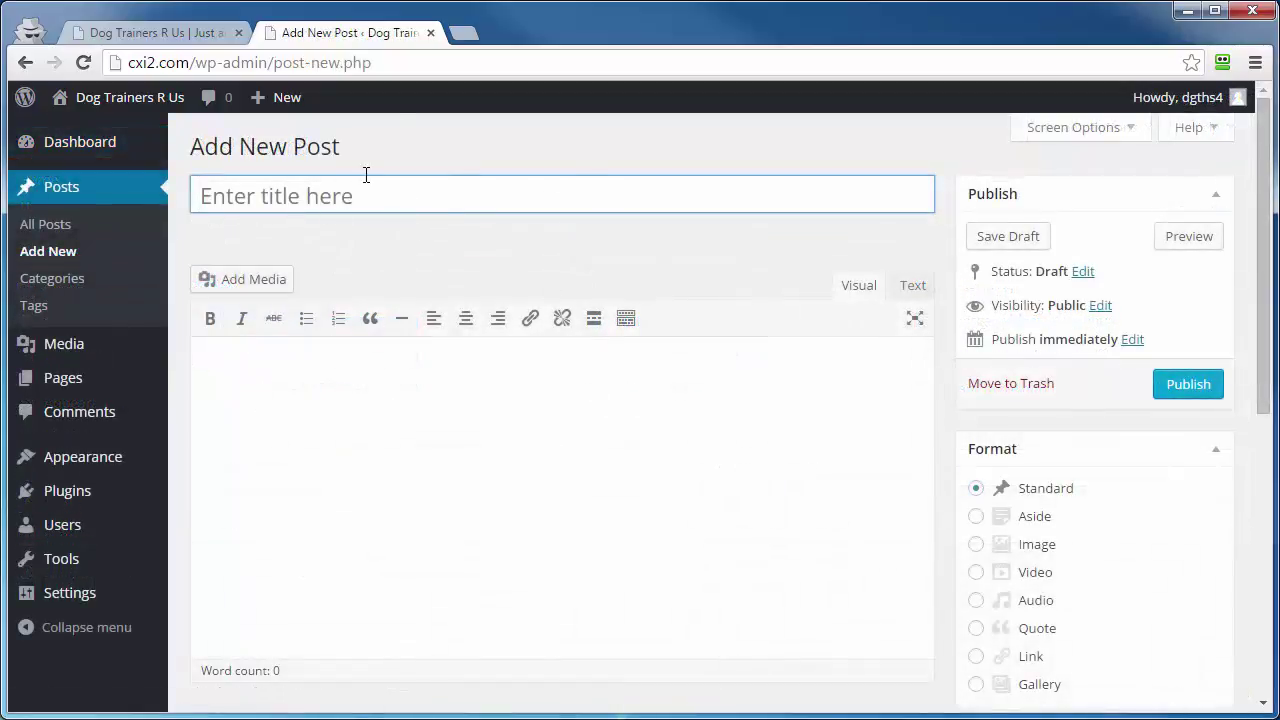
mouse_move(286, 102)
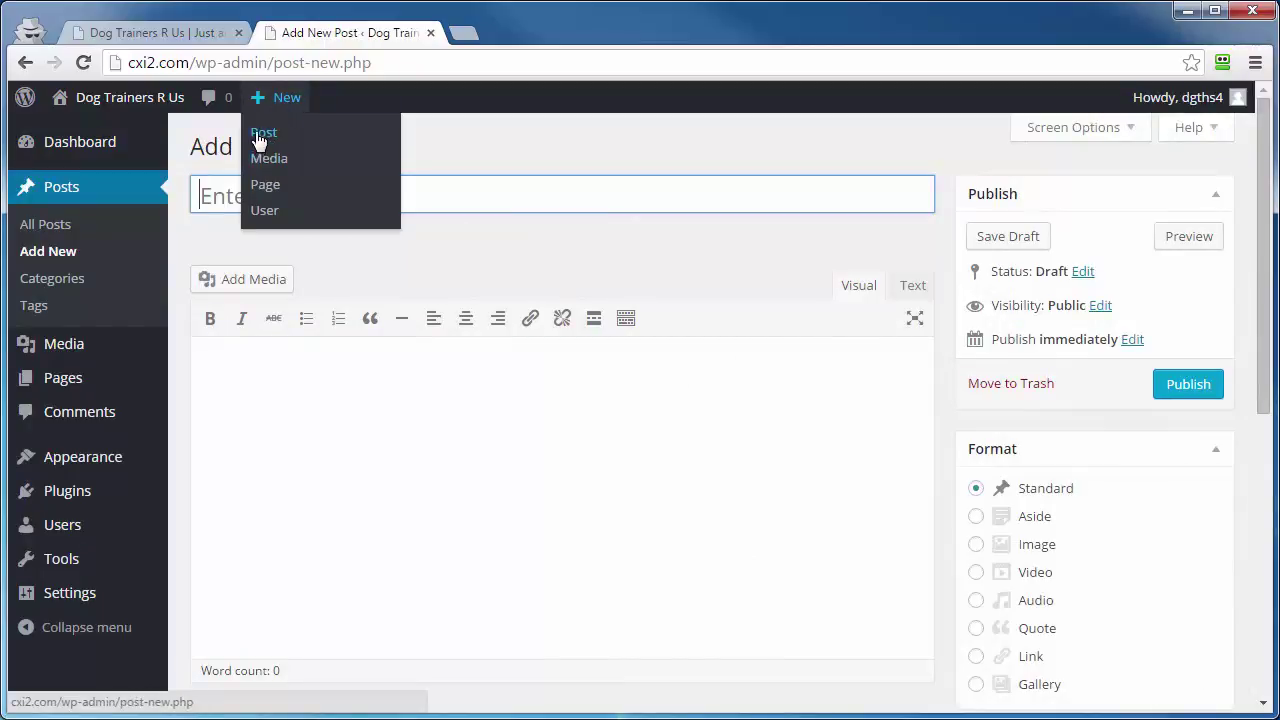
left_click(262, 135)
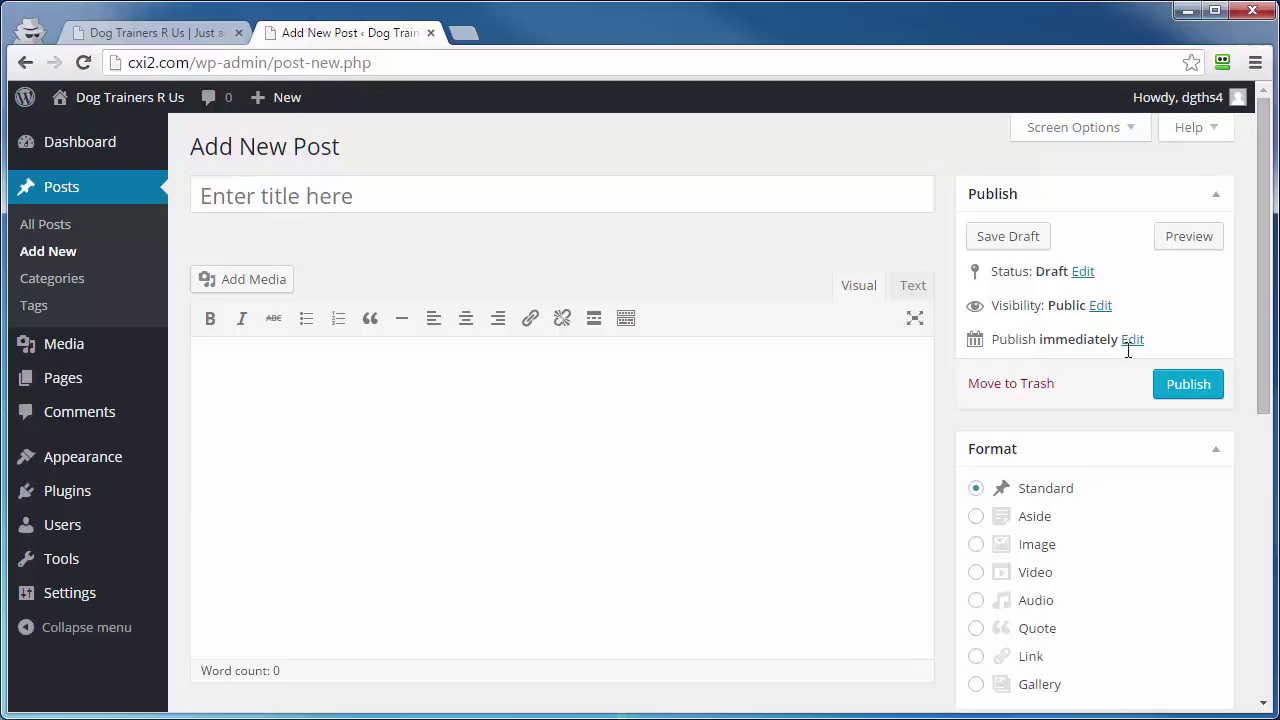
left_click(220, 196)
type("Setting Up A WordPress Membership Site")
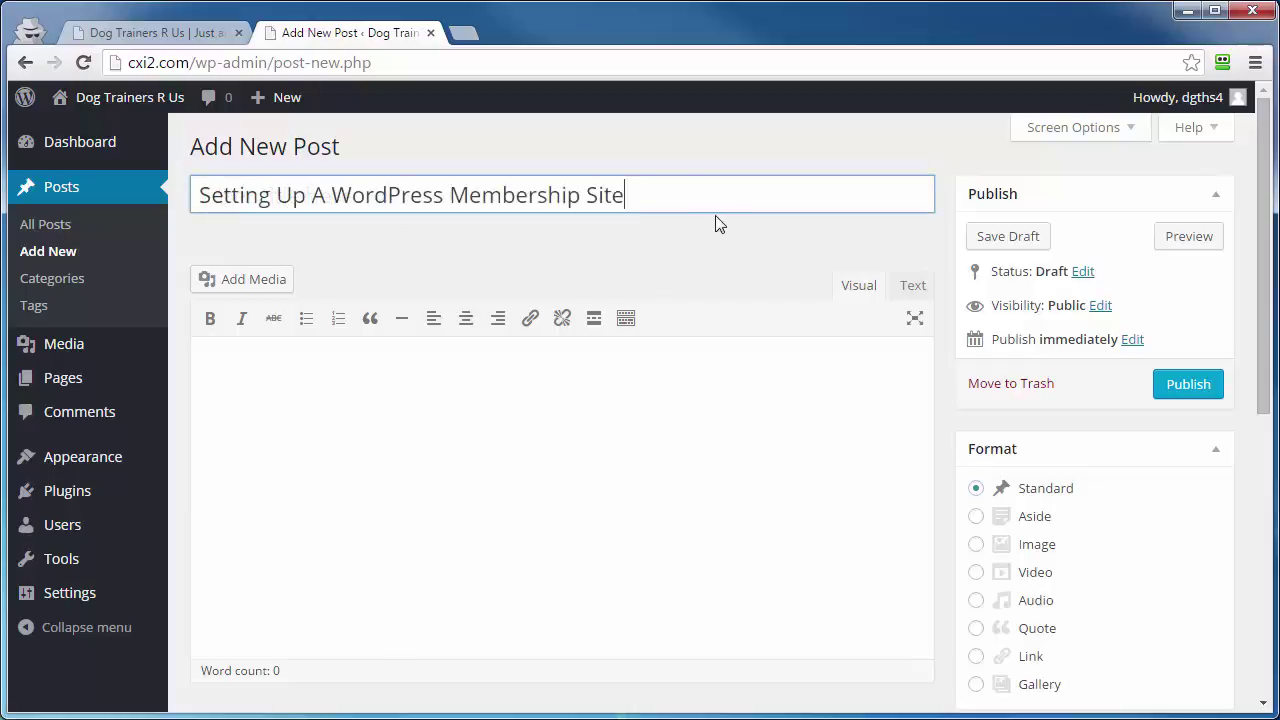
left_click(322, 261)
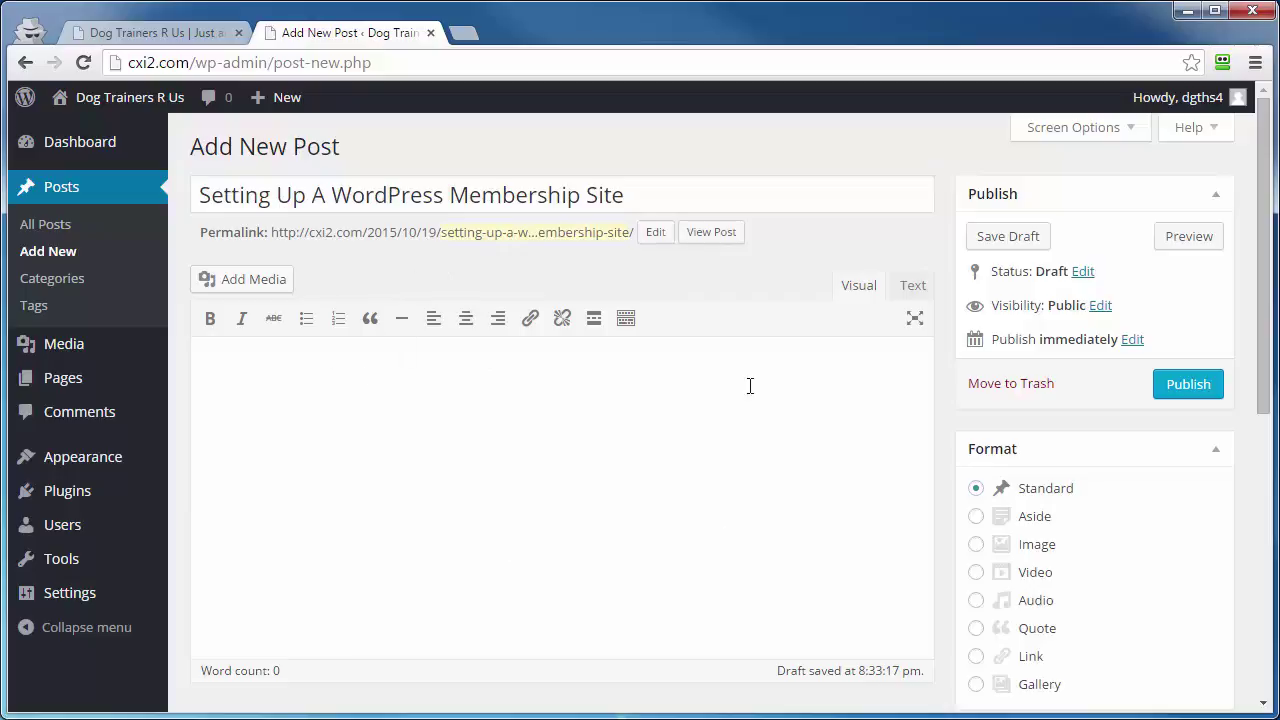
left_click(652, 236)
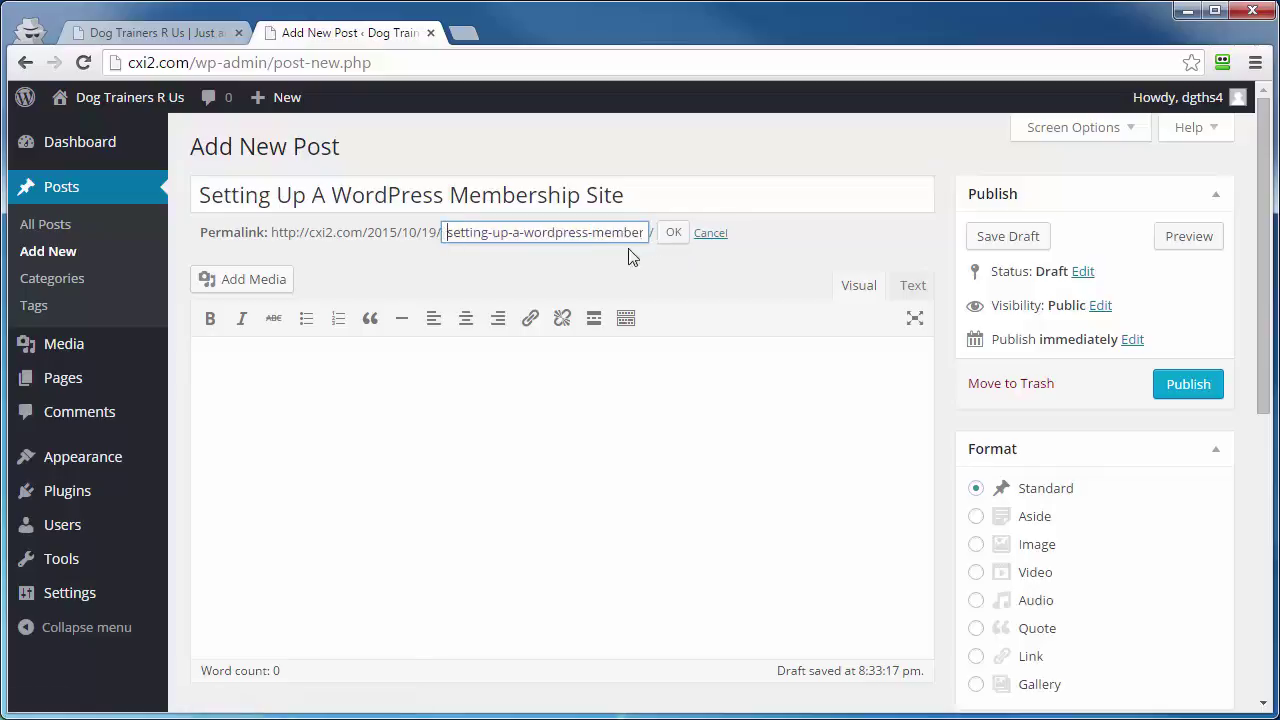
left_click(671, 234)
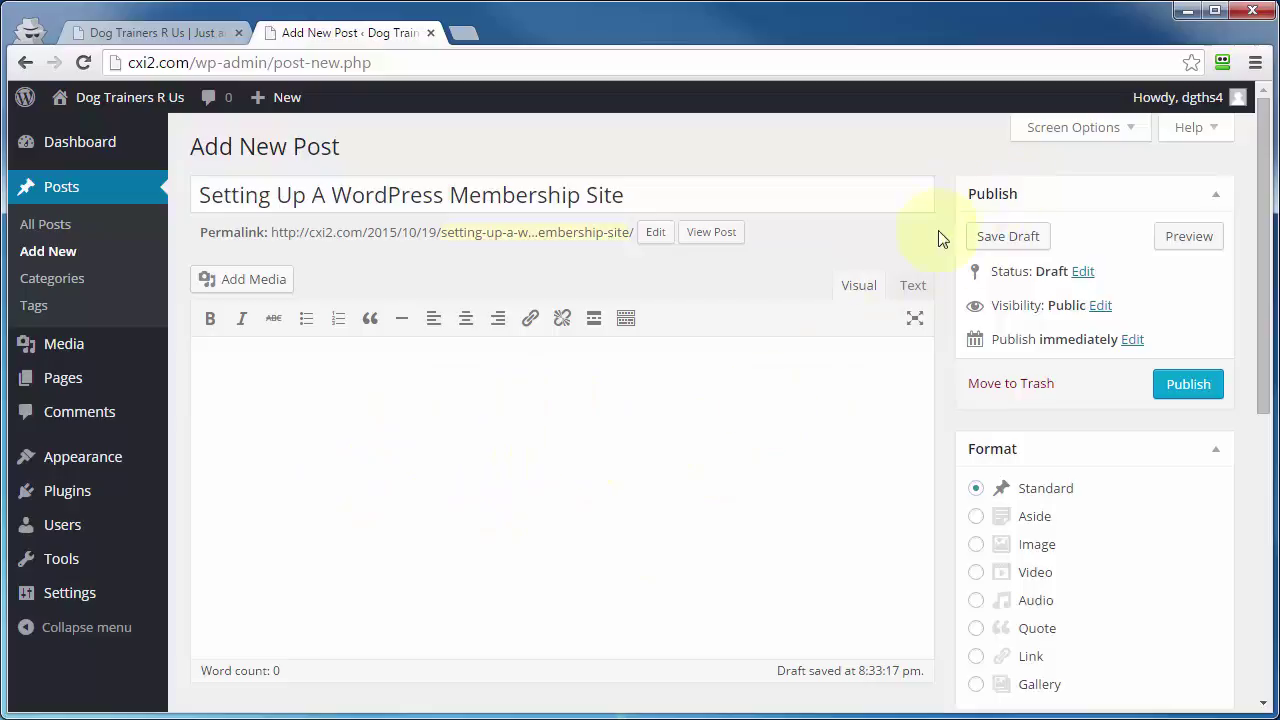
Look at the post body in Text mode, return to Visual mode, and display the second row of formatting tools
left_click(914, 290)
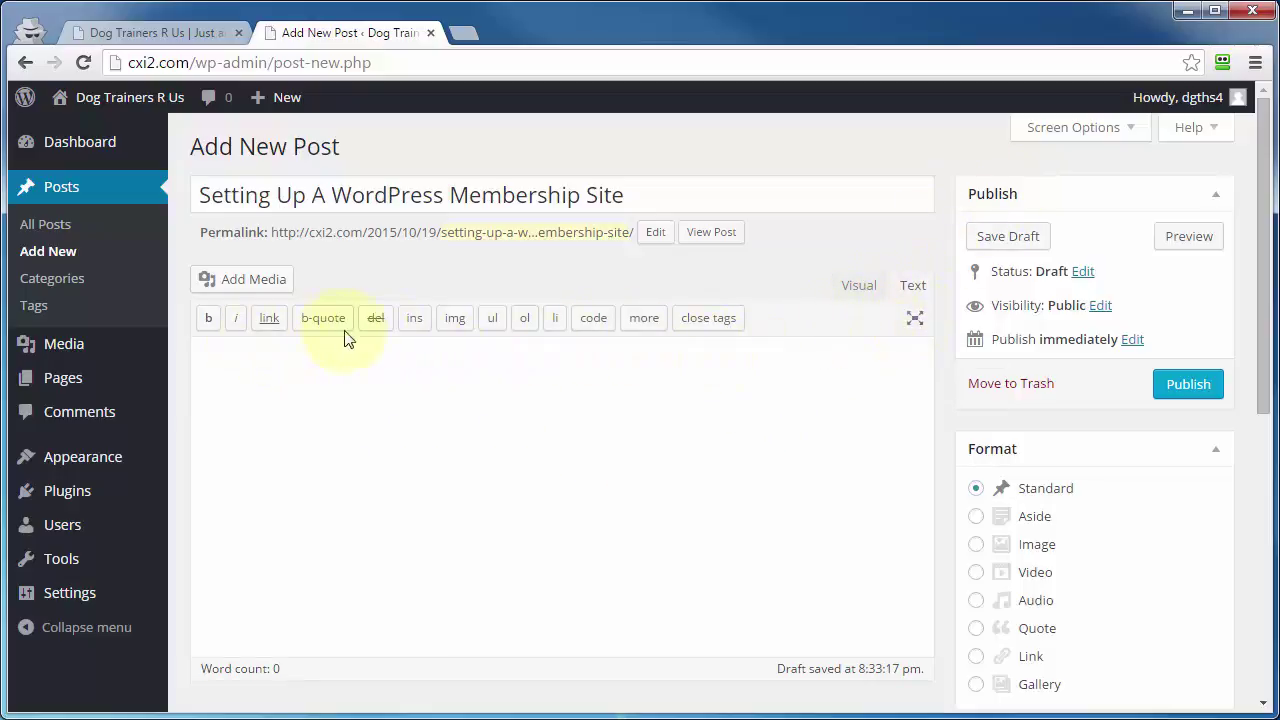
left_click(864, 290)
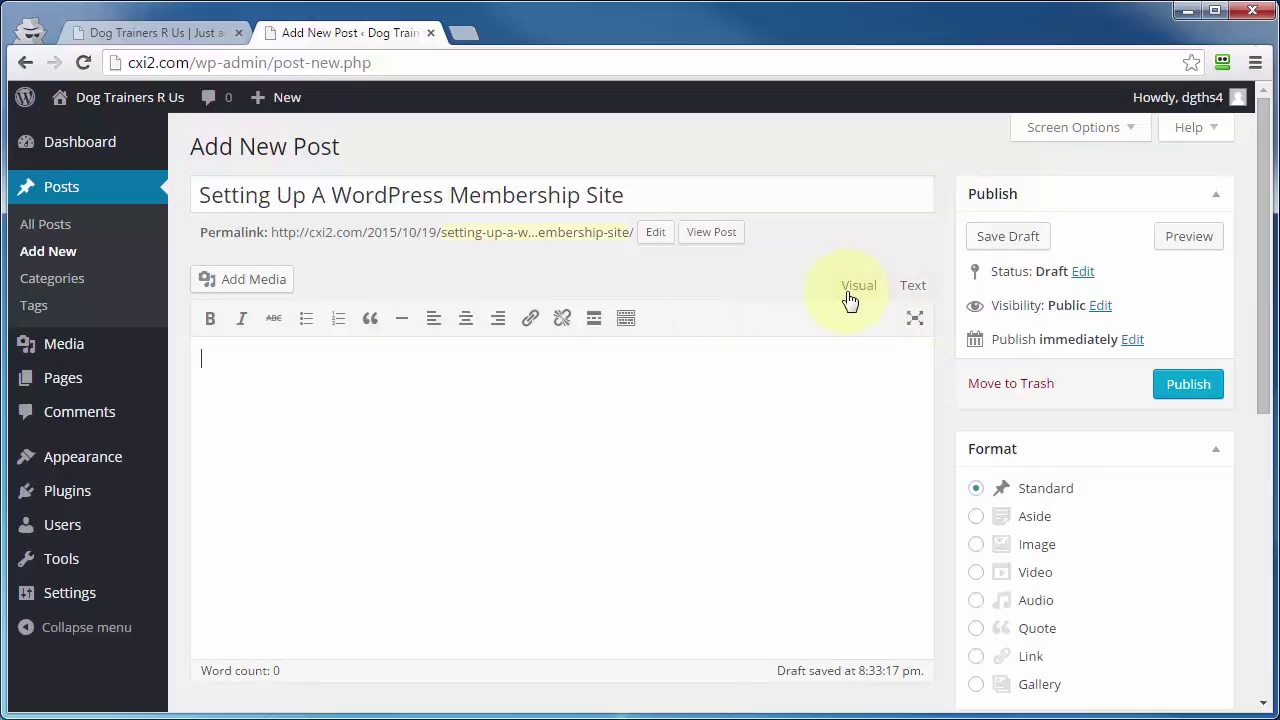
left_click(626, 319)
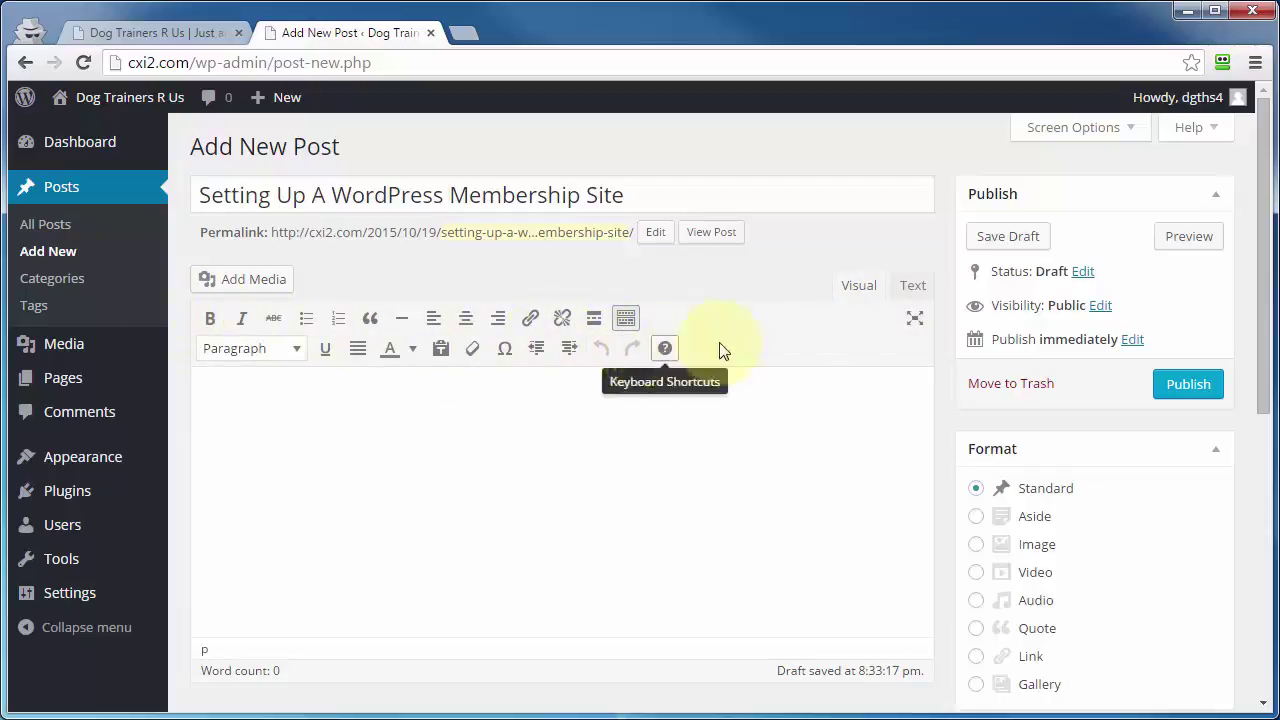
left_click(913, 287)
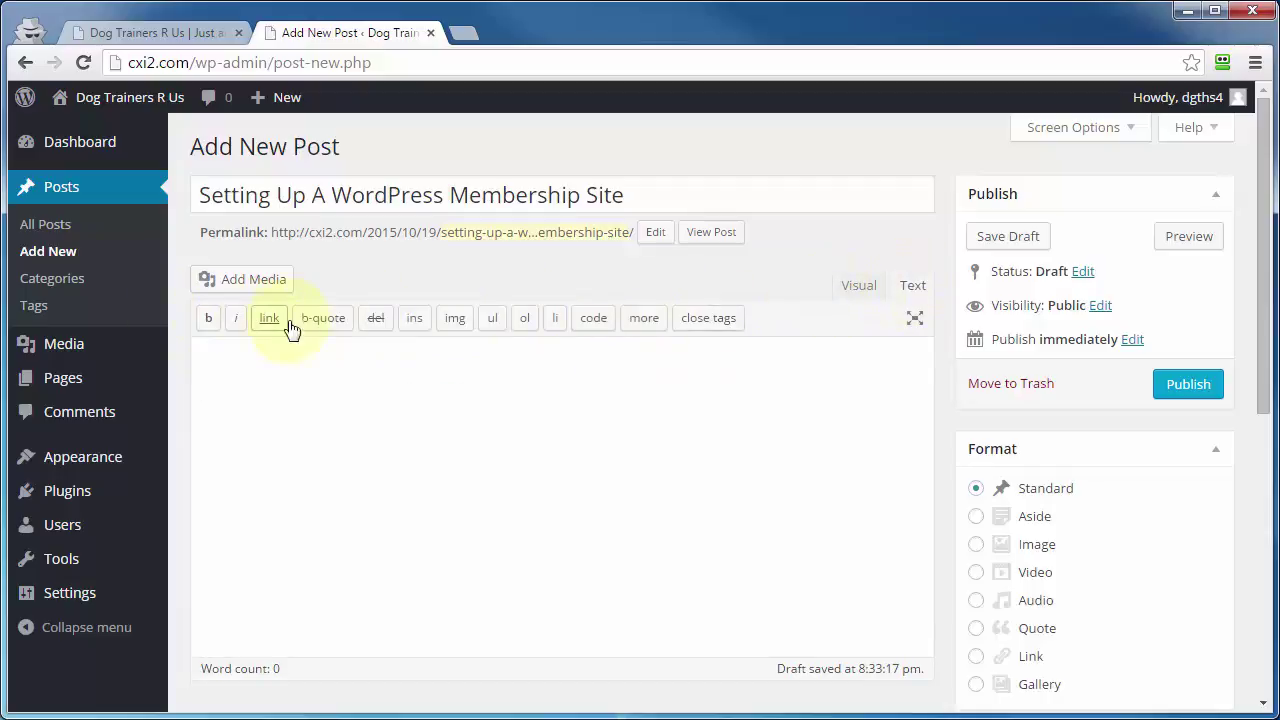
left_click(851, 290)
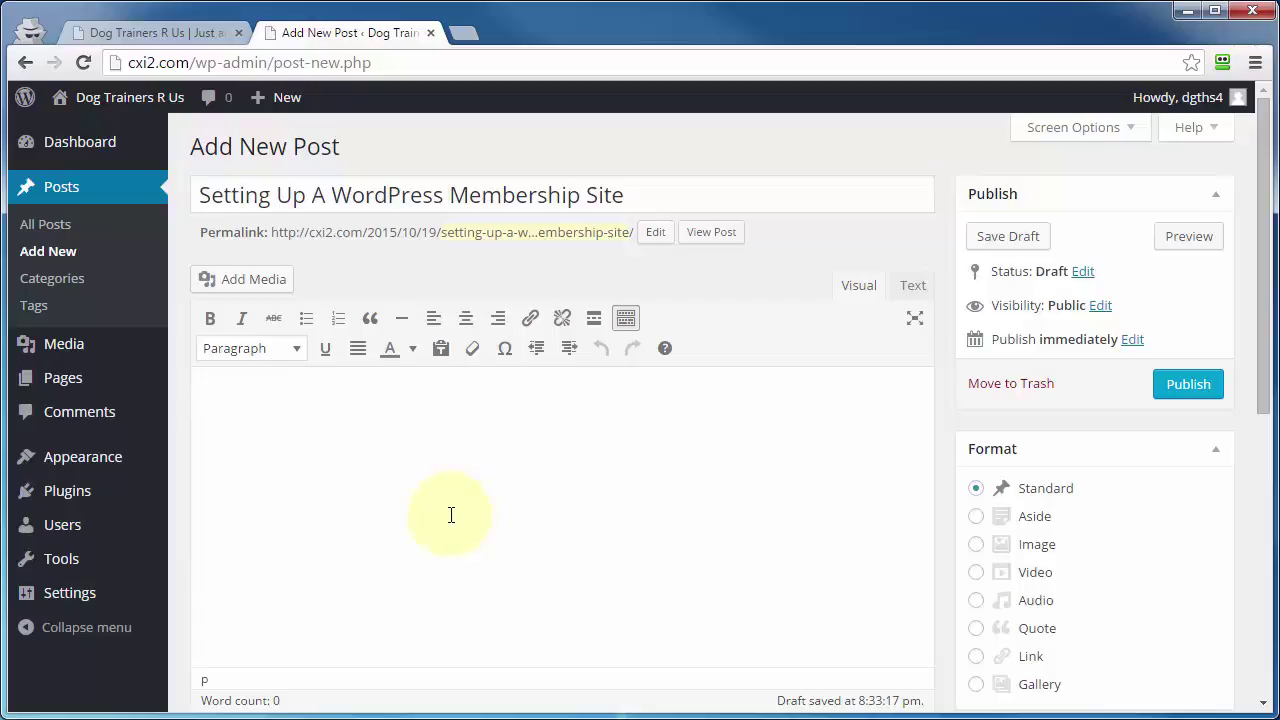
Switch to the Microsoft Word document and copy the first three paragraphs below the article's title
left_click_drag(1279, 240, 930, 95)
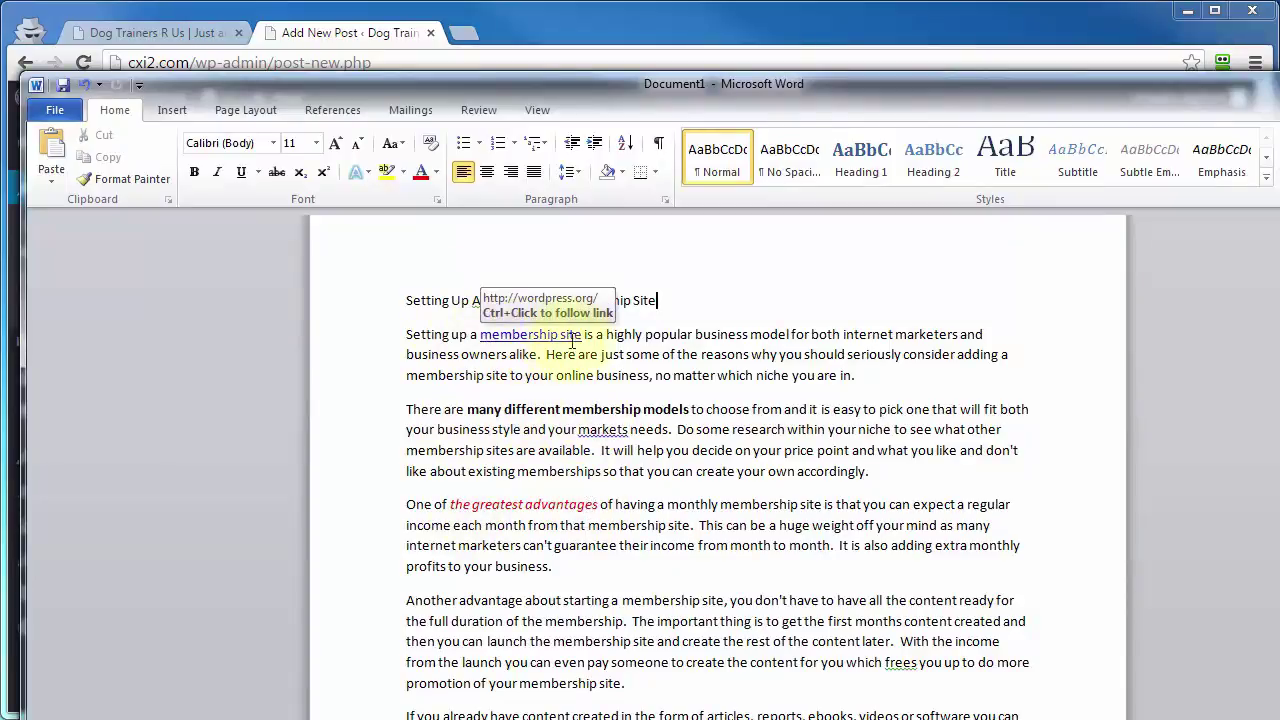
left_click_drag(406, 334, 600, 572)
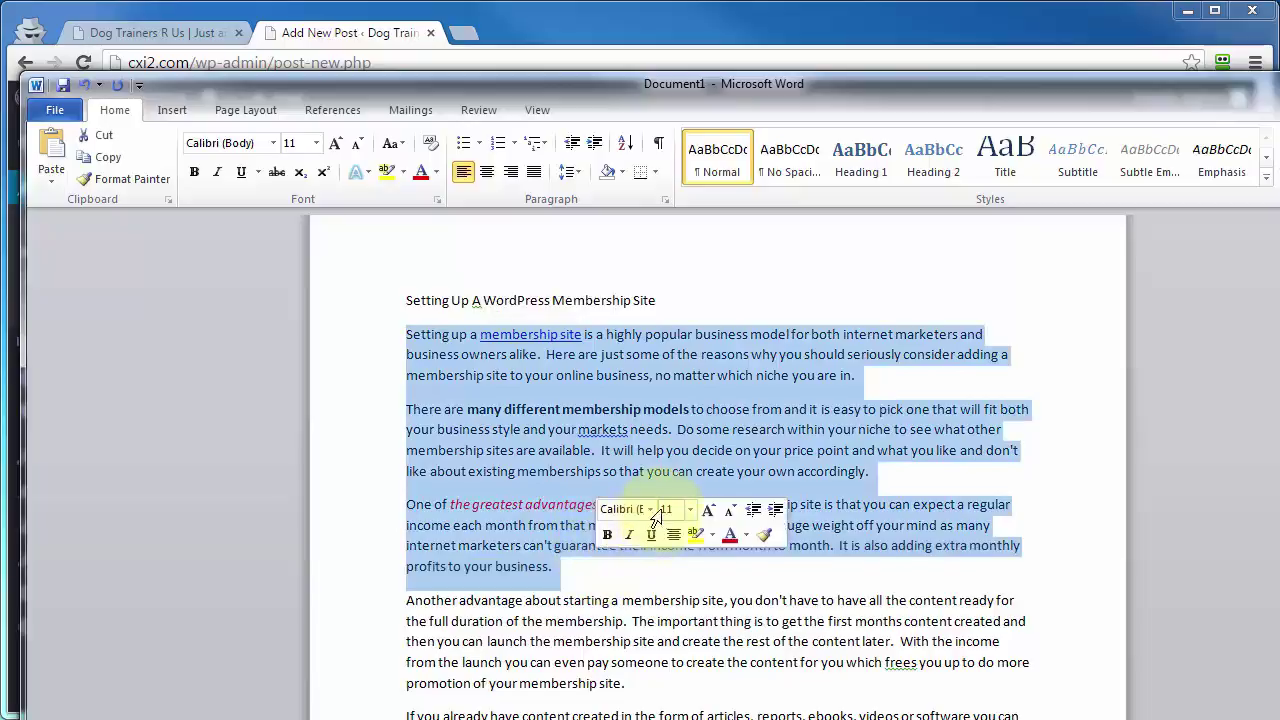
right_click(719, 433)
left_click(766, 467)
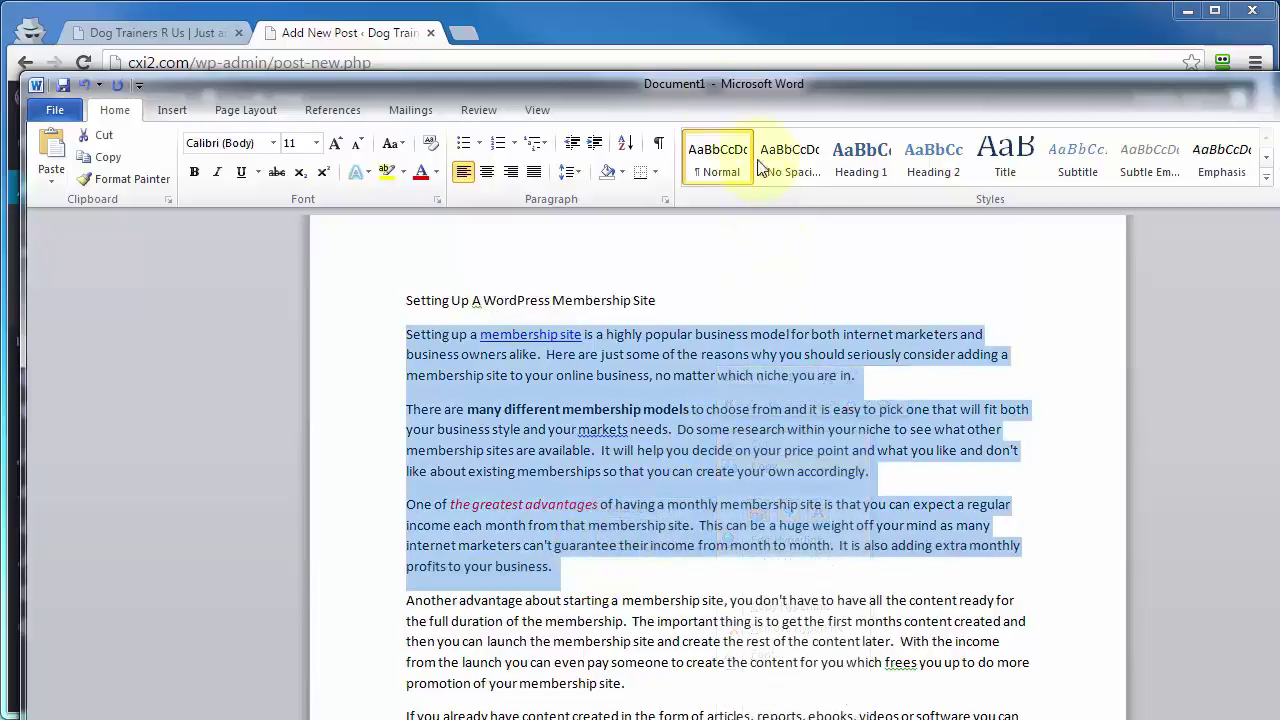
left_click_drag(633, 96, 995, 140)
Turn on plain-text pasting in the post editor and paste the copied paragraphs into the empty body
left_click(449, 468)
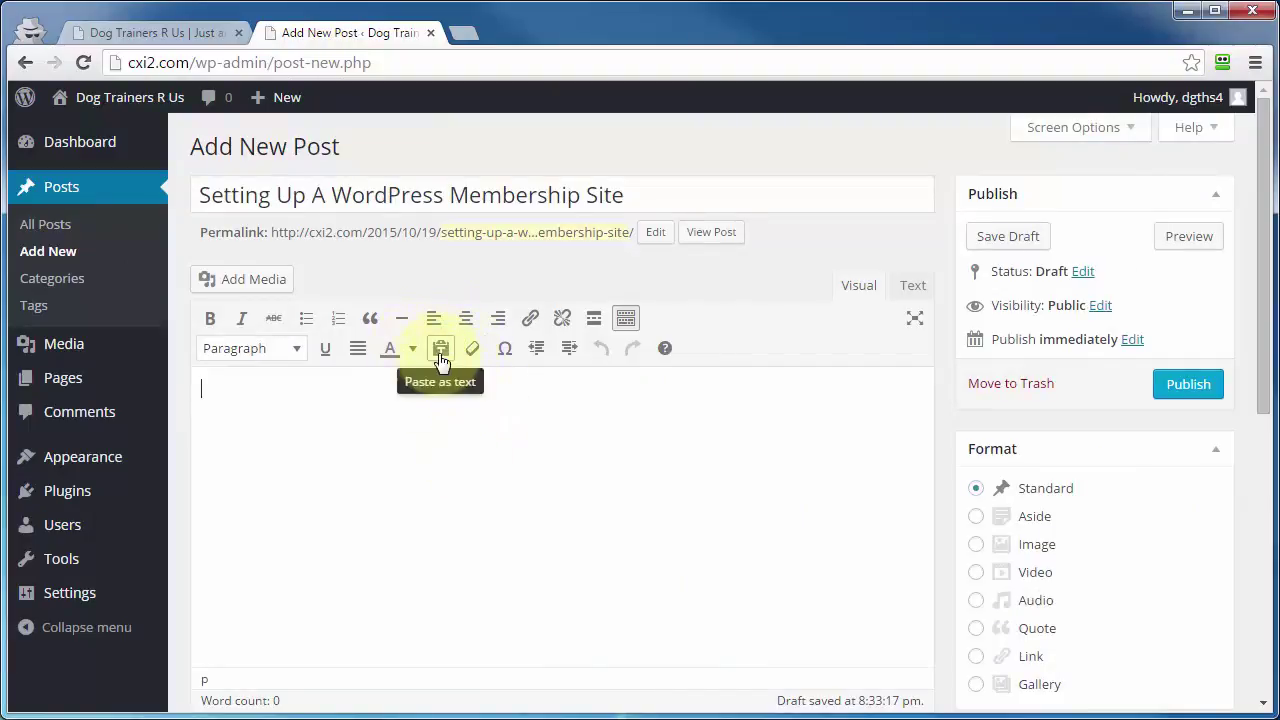
left_click(441, 355)
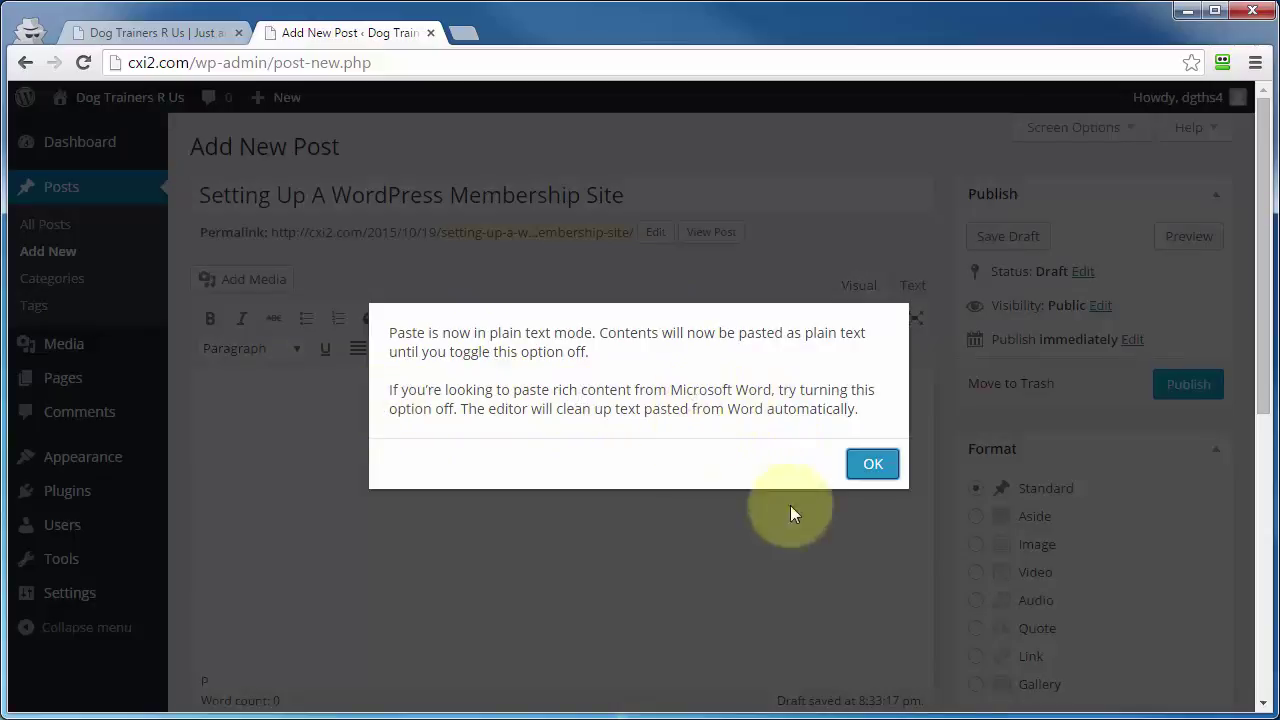
left_click(873, 466)
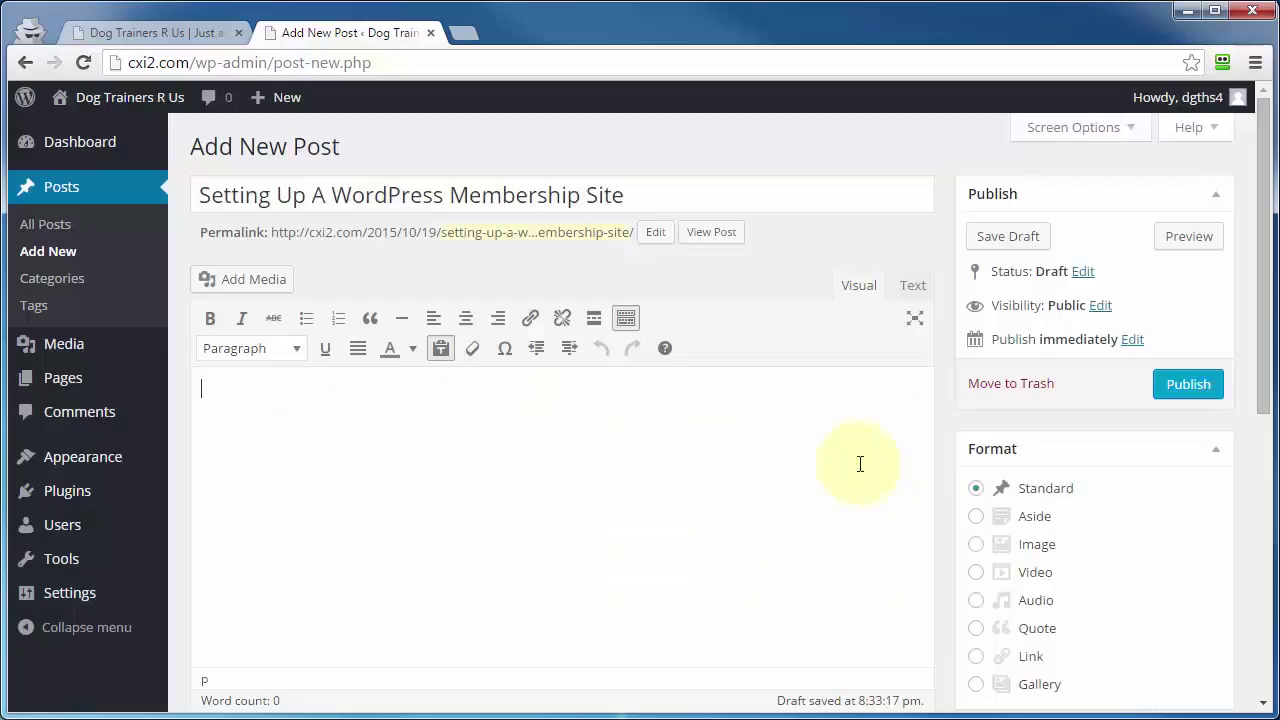
right_click(236, 390)
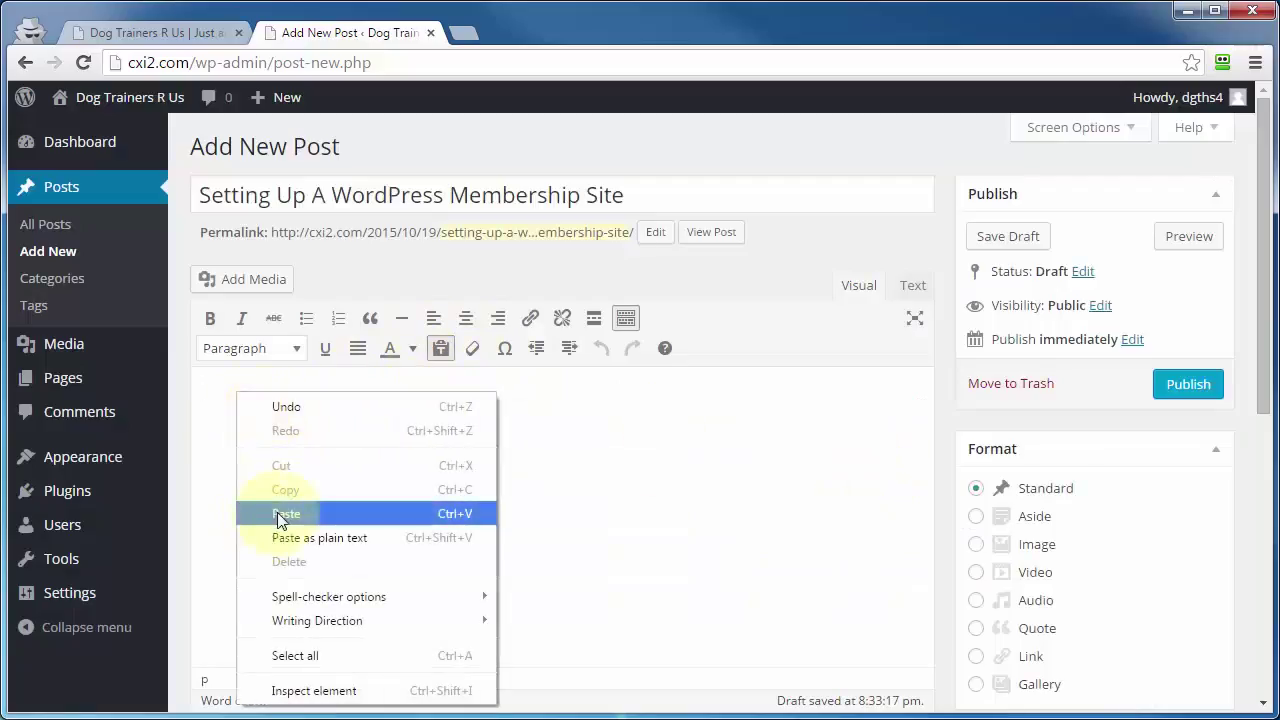
left_click(285, 512)
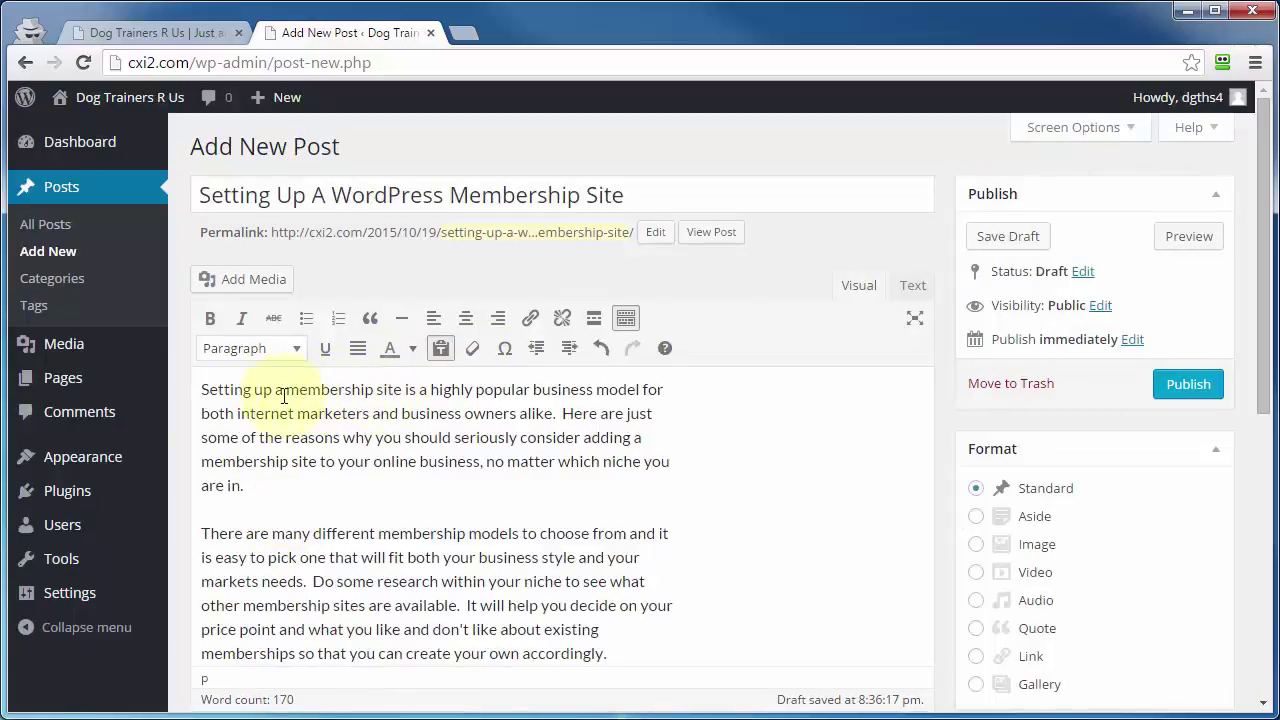
left_click_drag(285, 396, 384, 394)
left_click(383, 394)
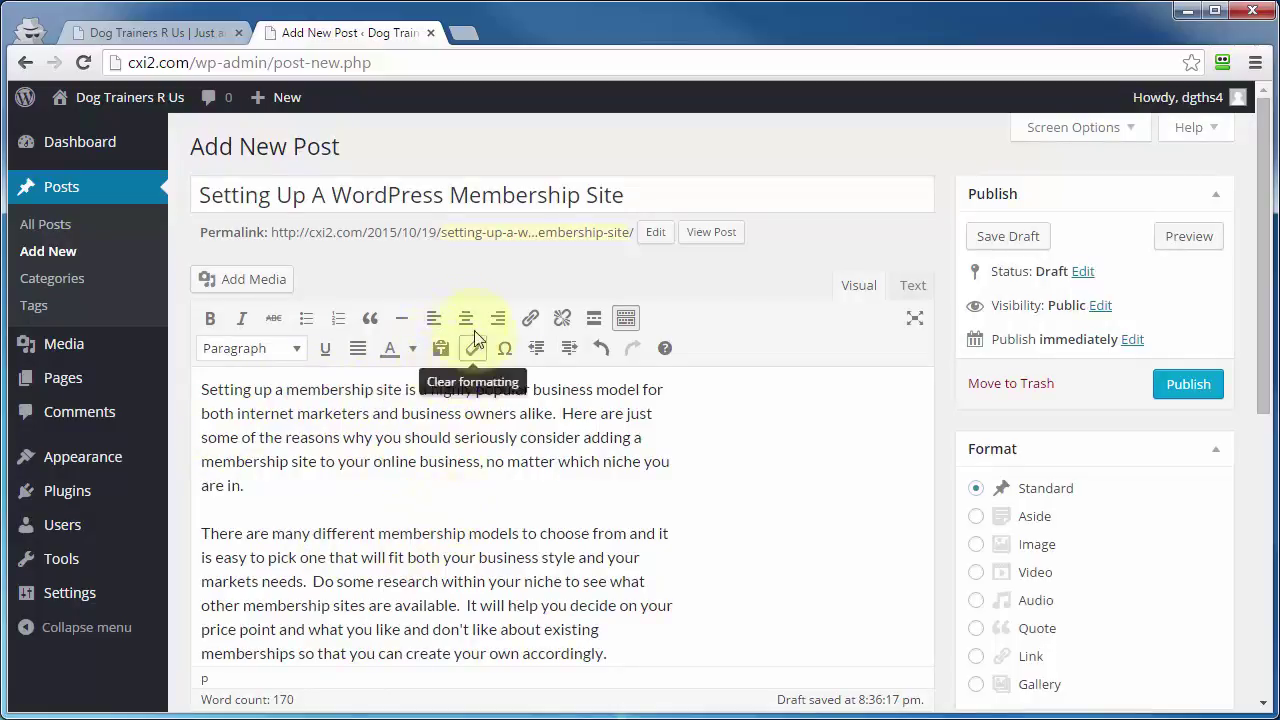
With plain-text pasting off, paste the copied paragraphs with formatting above the existing body text, and check their HTML in Text mode
left_click(203, 398)
key("Return")
right_click(217, 343)
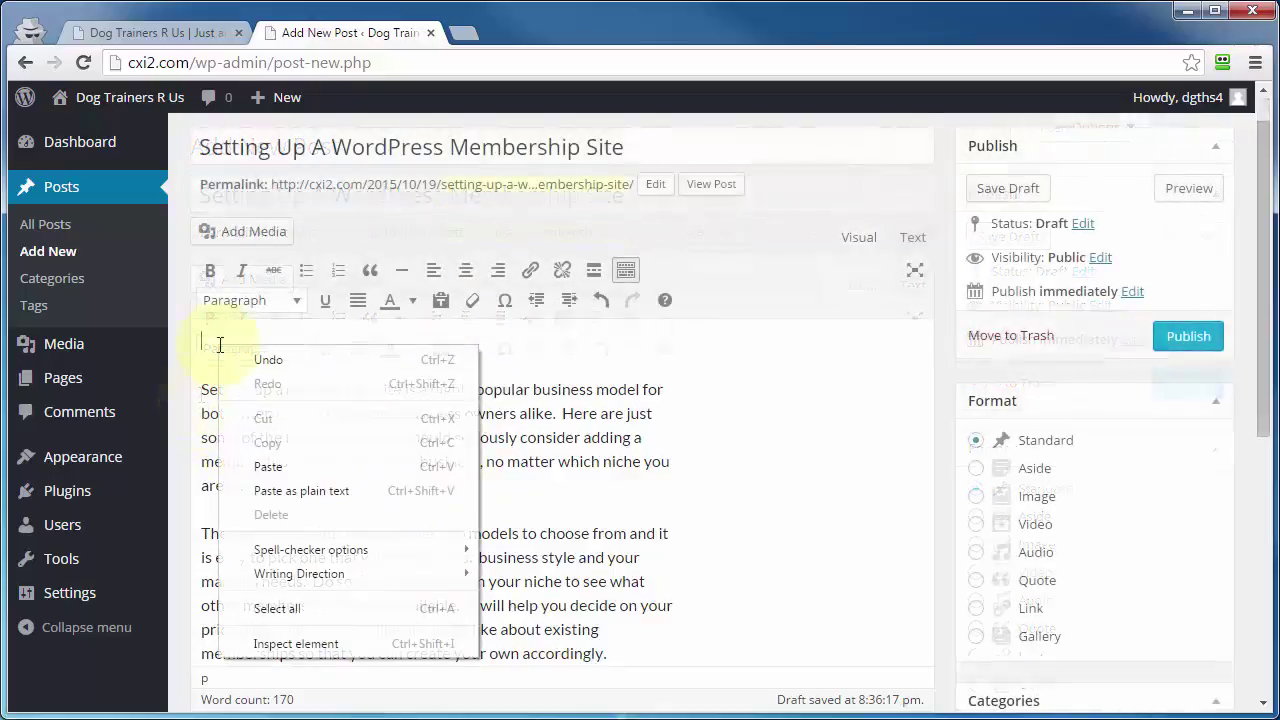
left_click(278, 468)
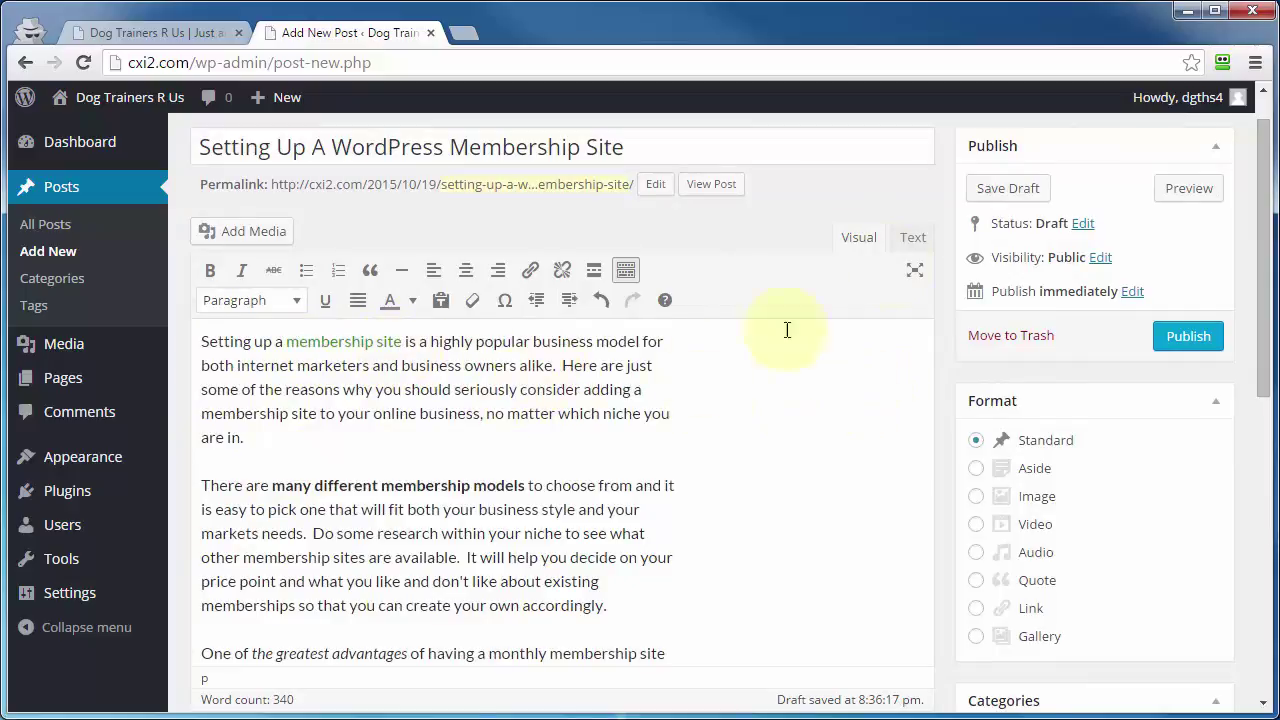
left_click(913, 243)
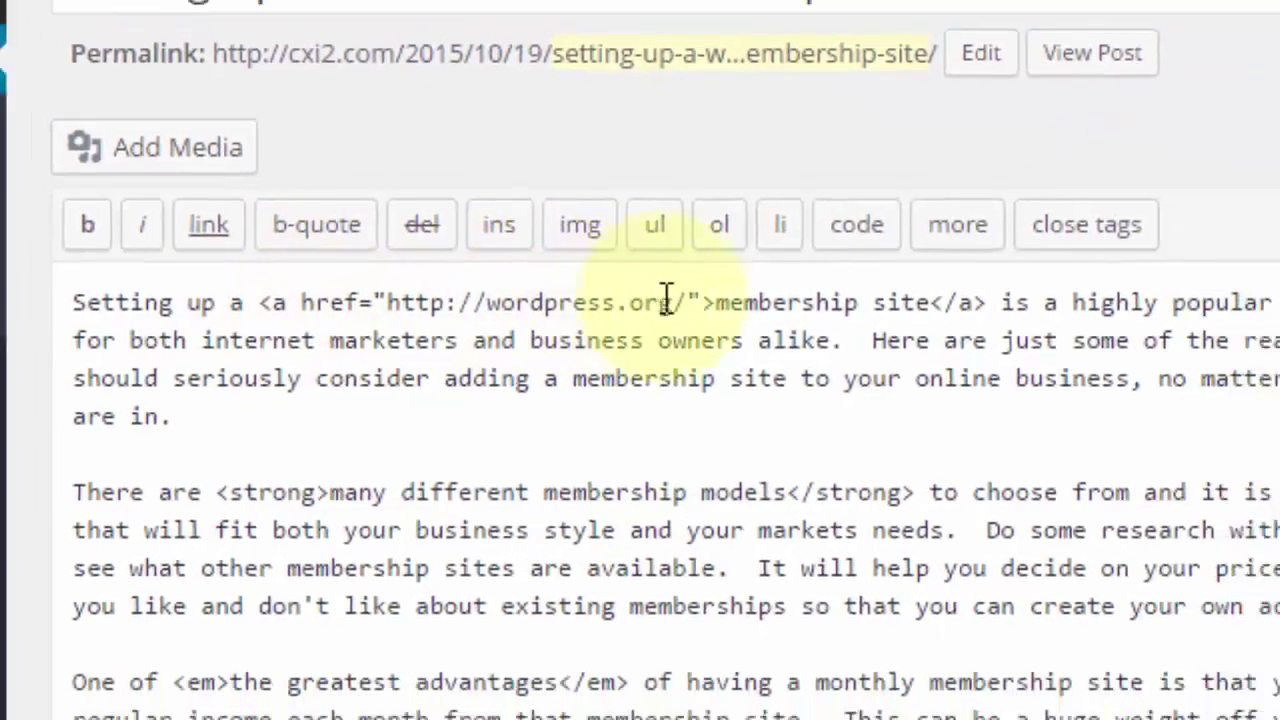
left_click(855, 234)
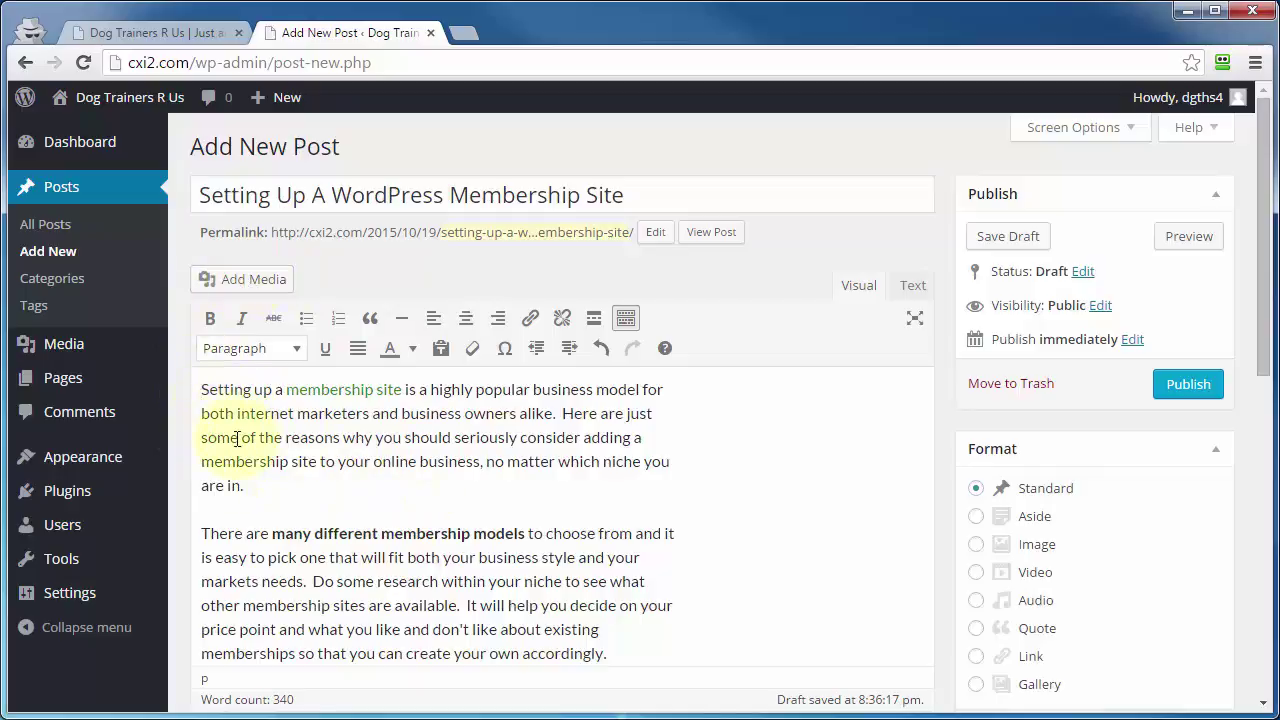
Insert the happy-christmas-smiley.png image from the media library at the start of the post body
left_click(255, 289)
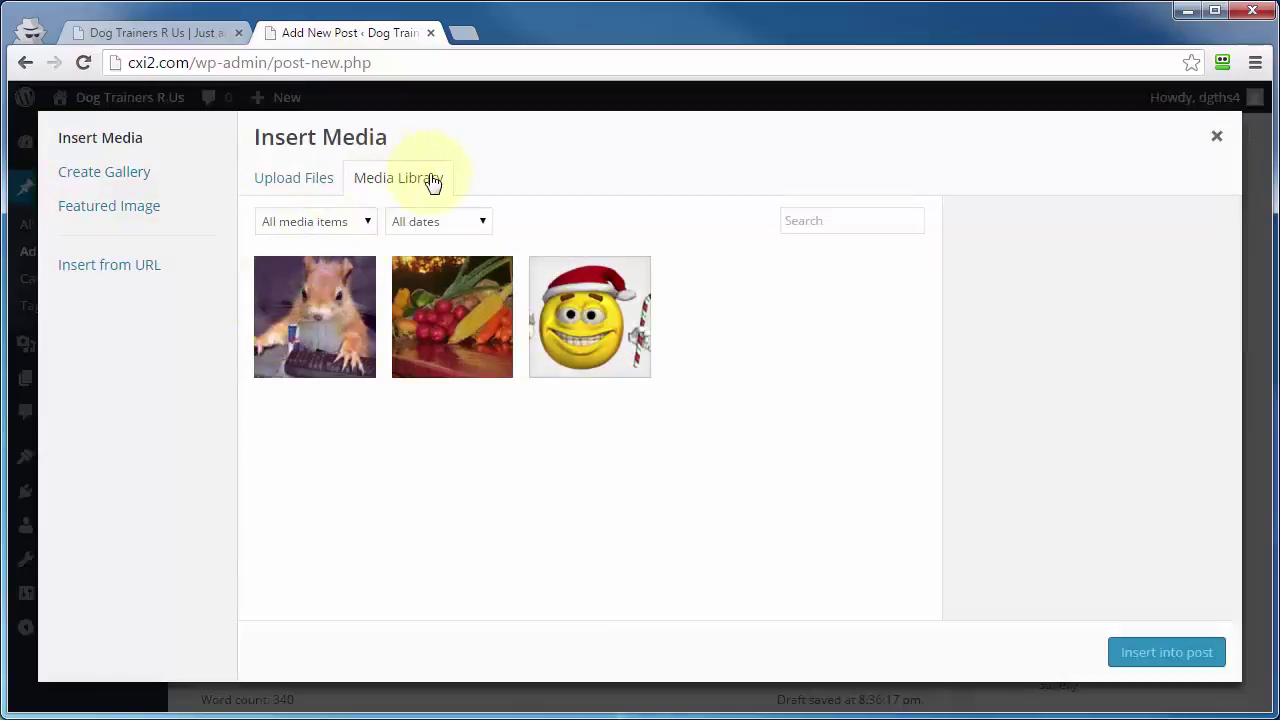
left_click(271, 182)
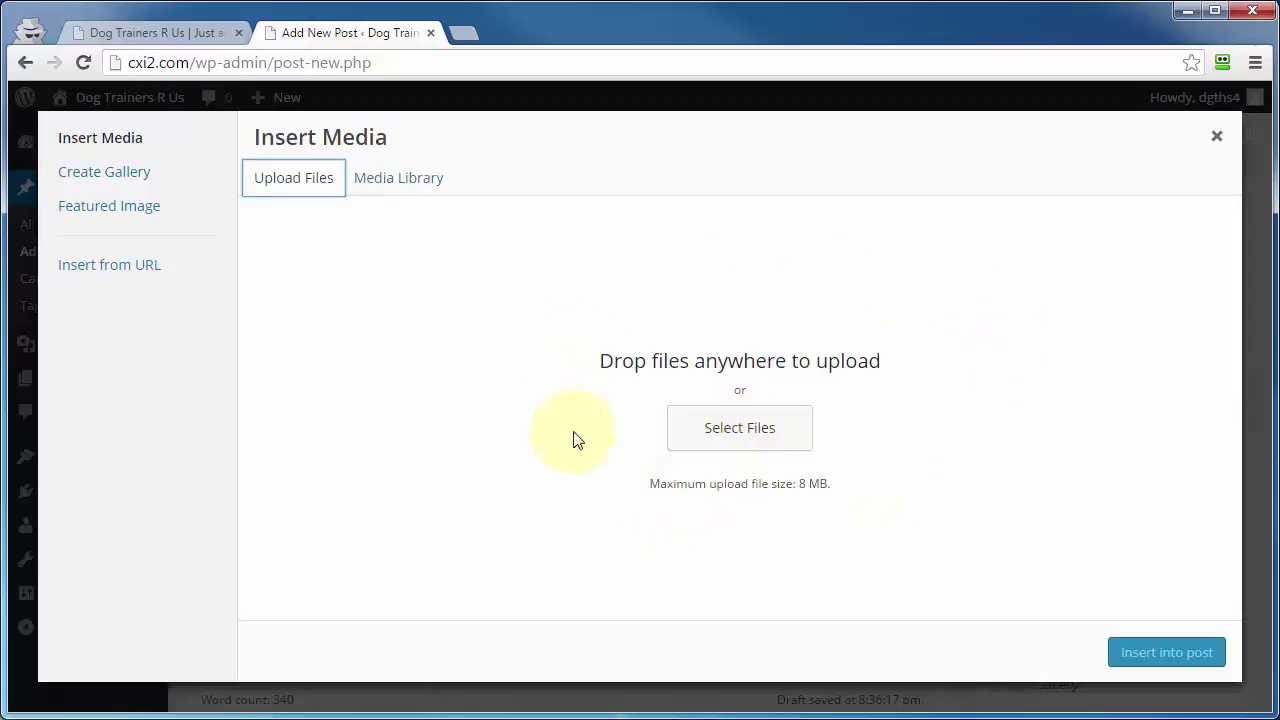
left_click(109, 270)
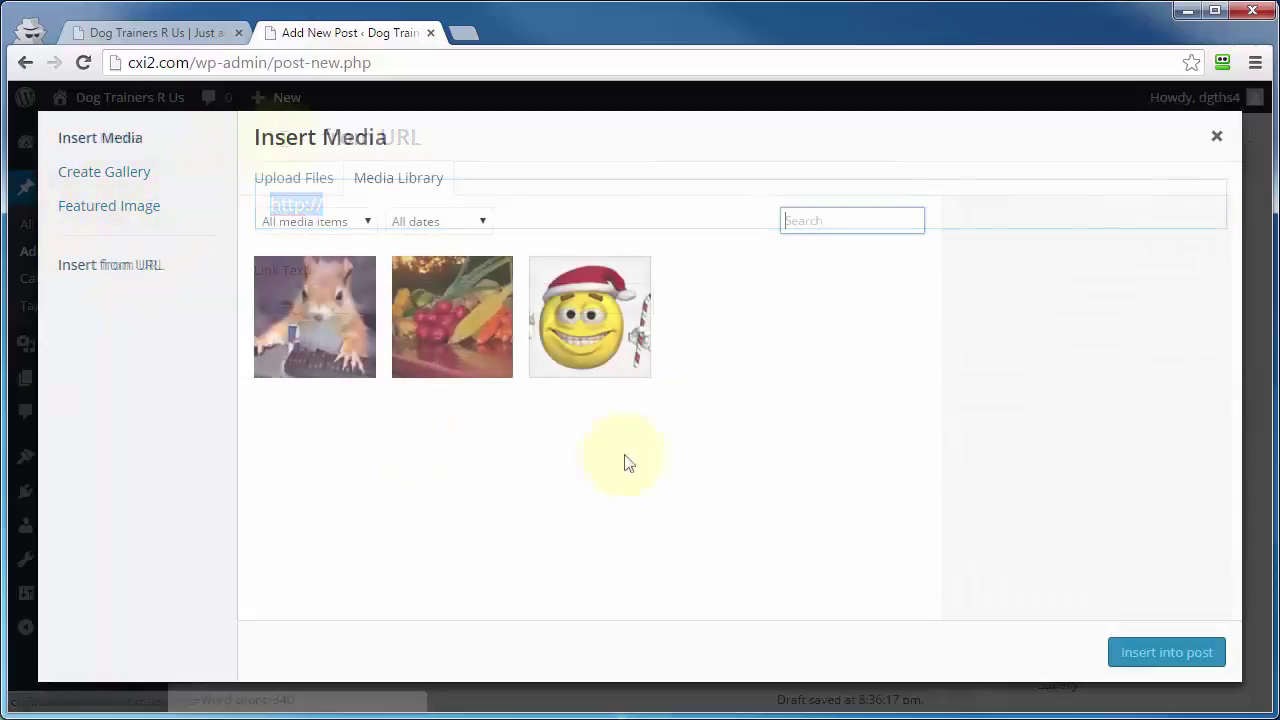
left_click(580, 325)
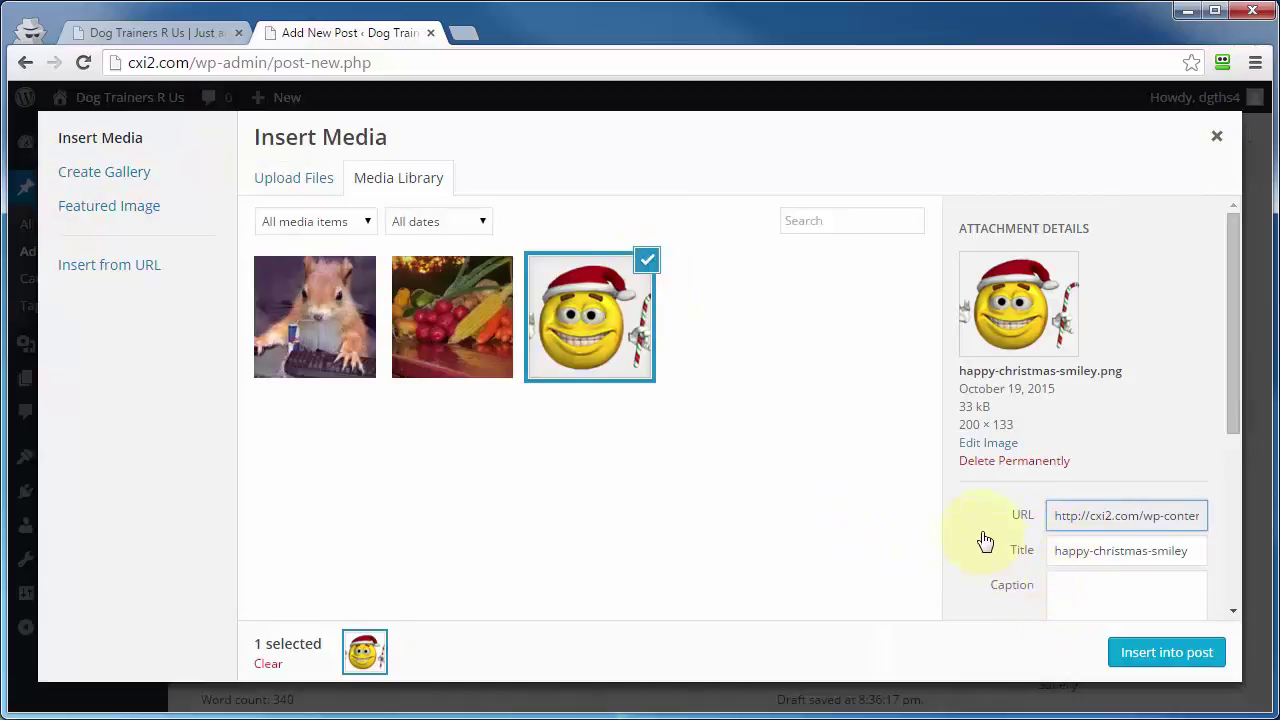
scroll(985, 540, "down", 2)
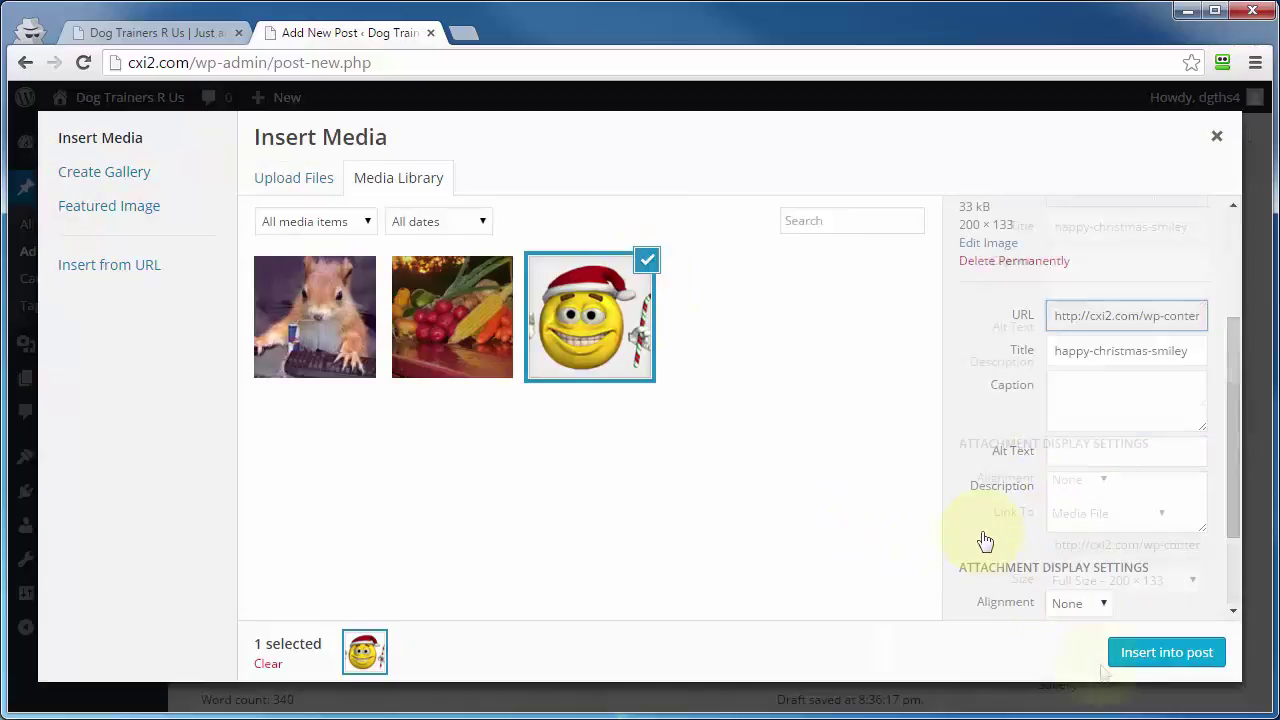
left_click(1157, 654)
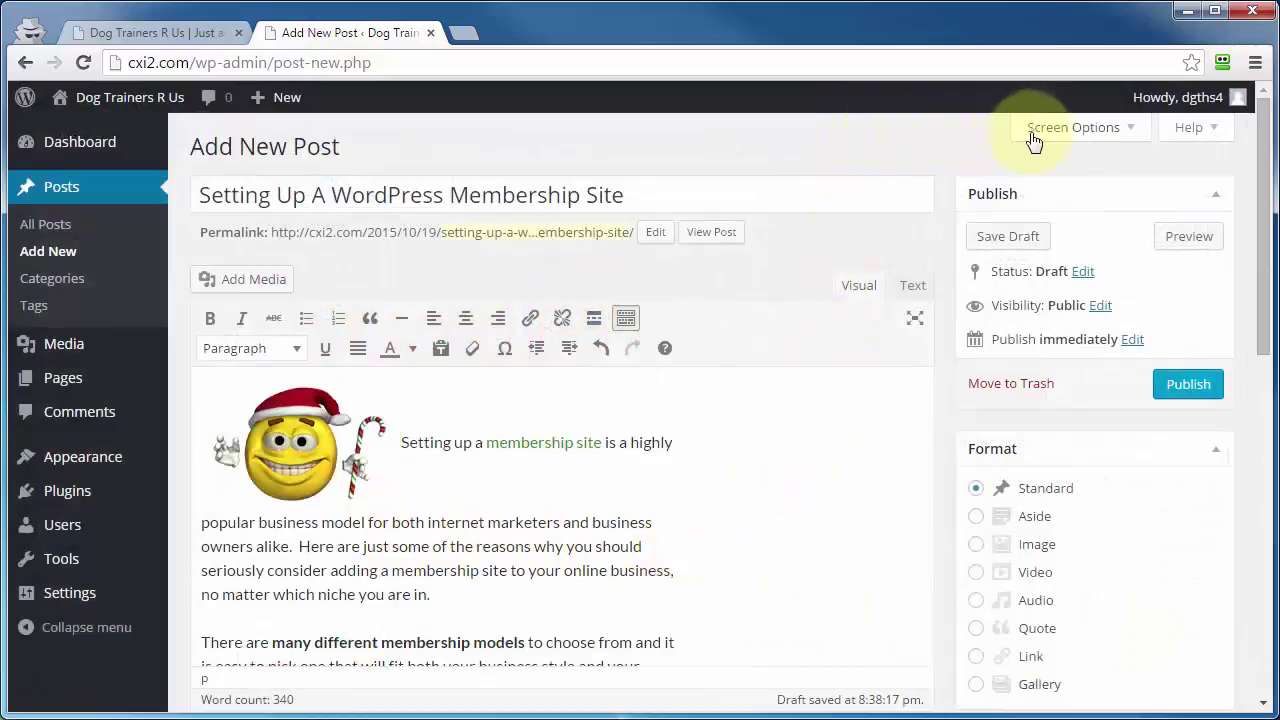
Hide the Categories and Tags boxes from the post editing screen
left_click(1085, 130)
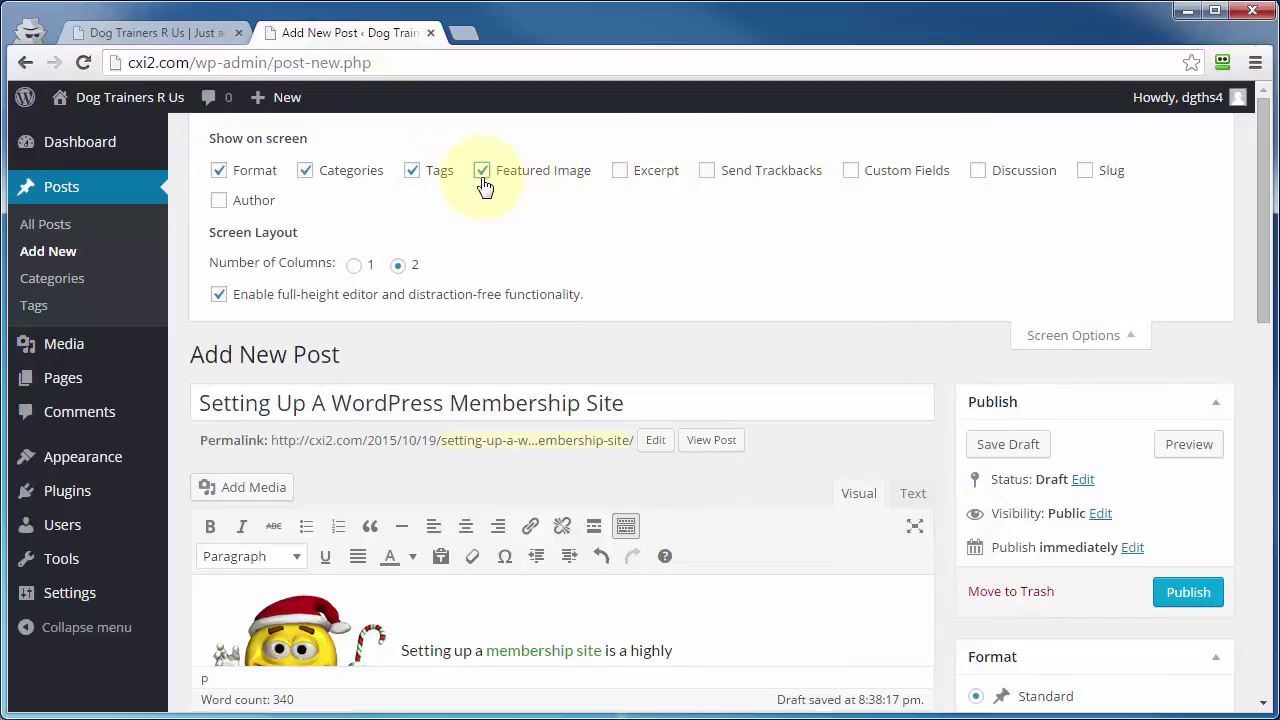
scroll(1094, 289, "down", 5)
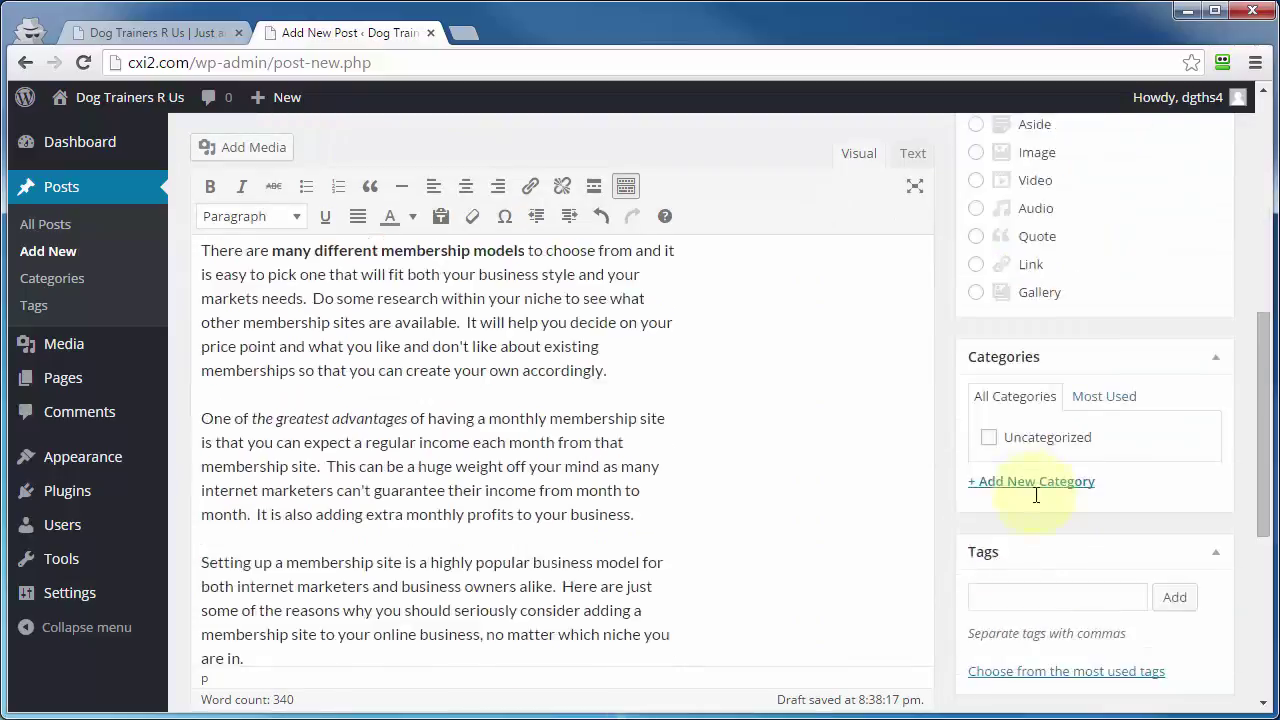
scroll(1036, 495, "down", 3)
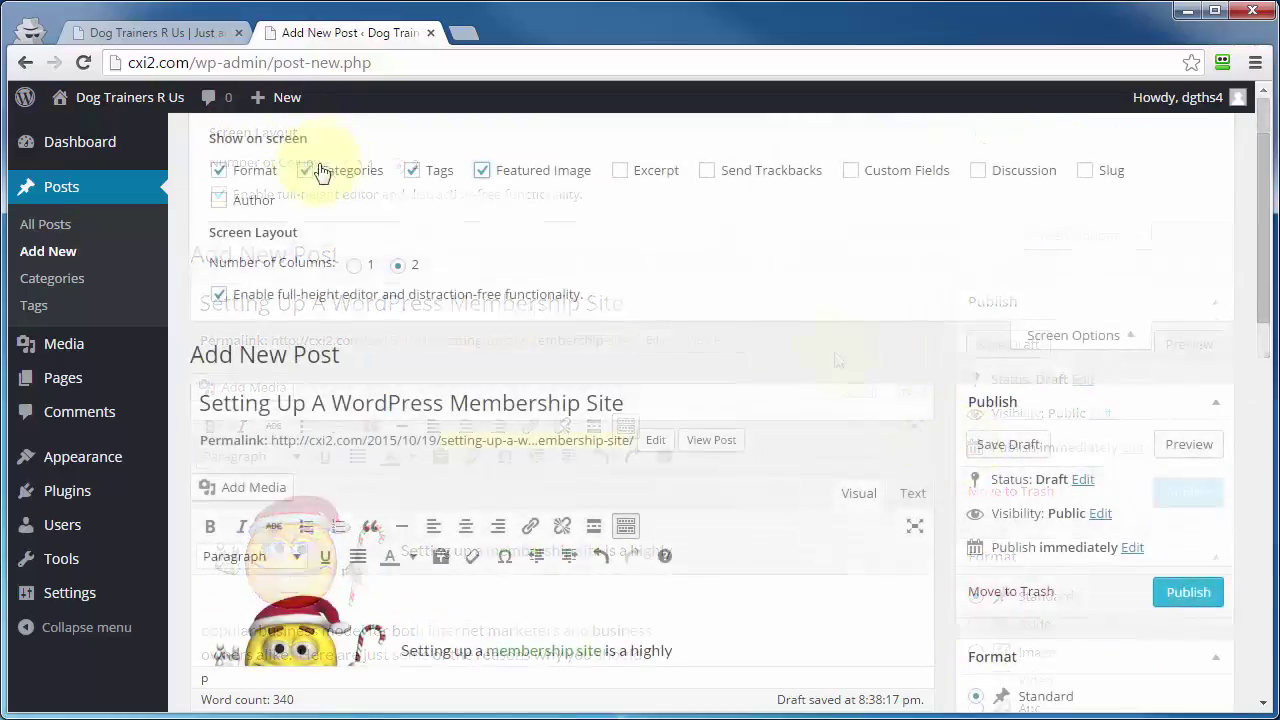
left_click(305, 171)
left_click(411, 171)
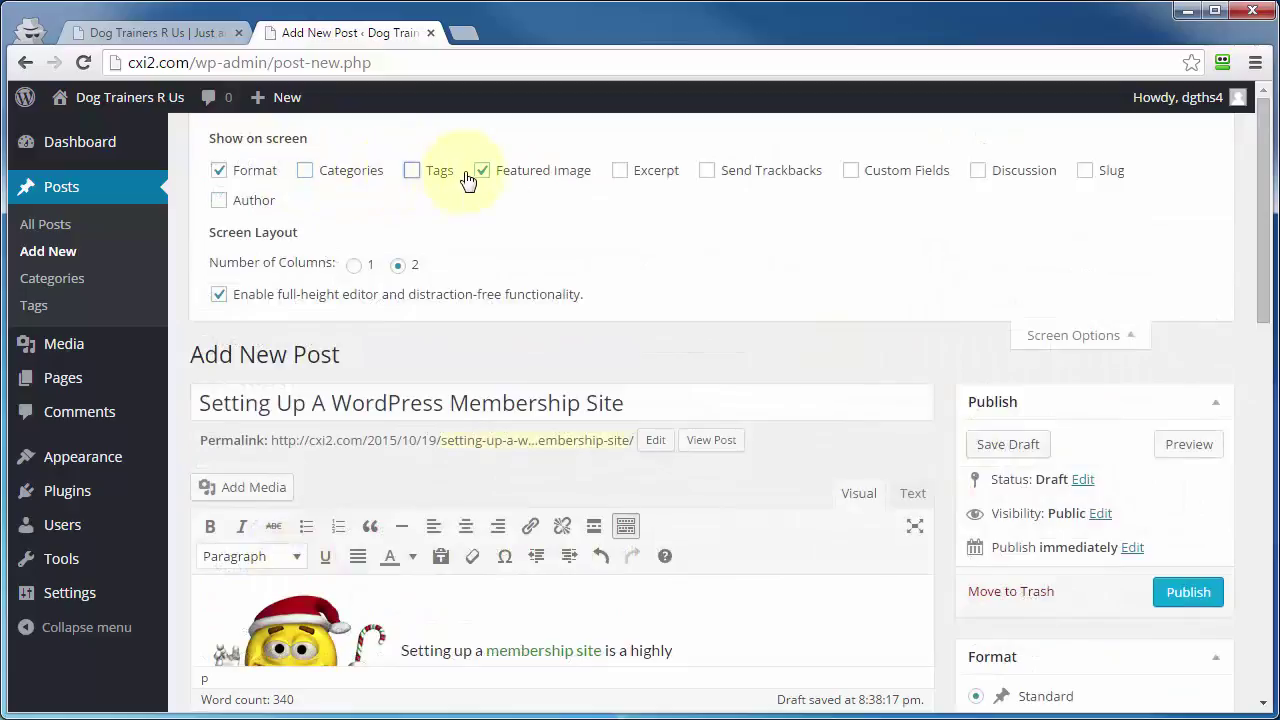
Hide the Featured Image and Format boxes from the post editing screen
left_click(484, 173)
scroll(1063, 363, "down", 6)
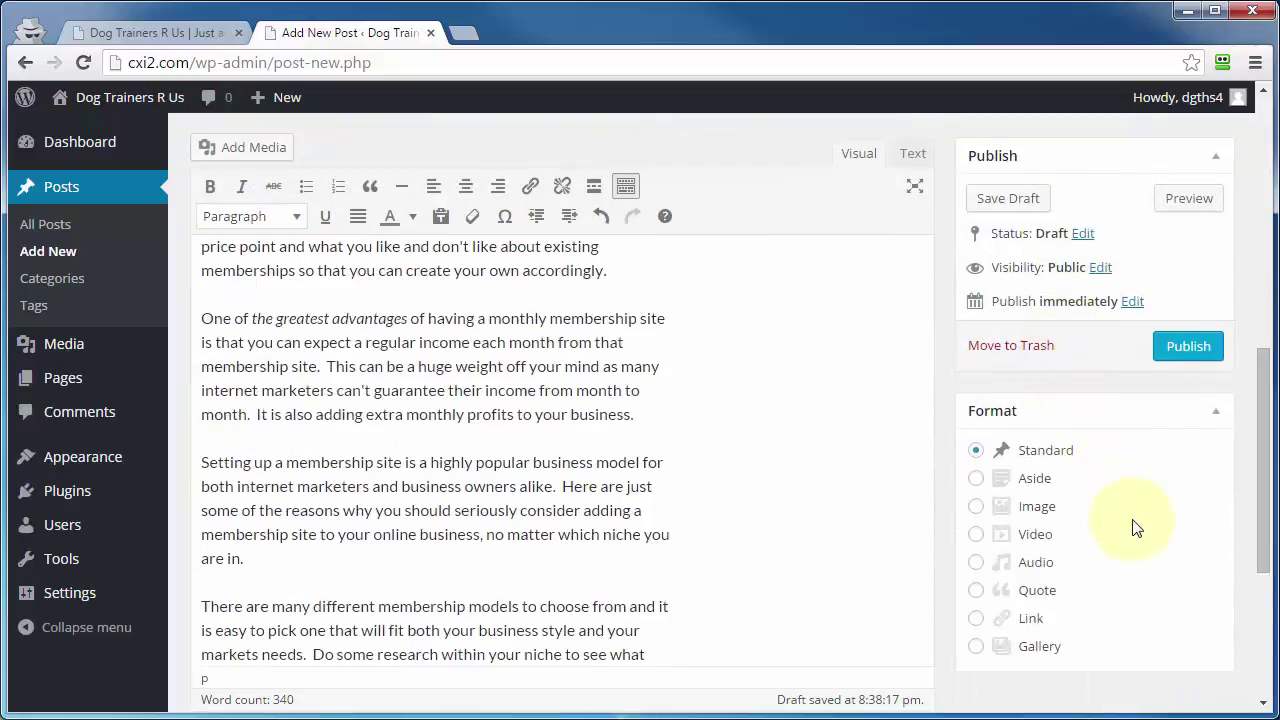
scroll(975, 520, "up", 6)
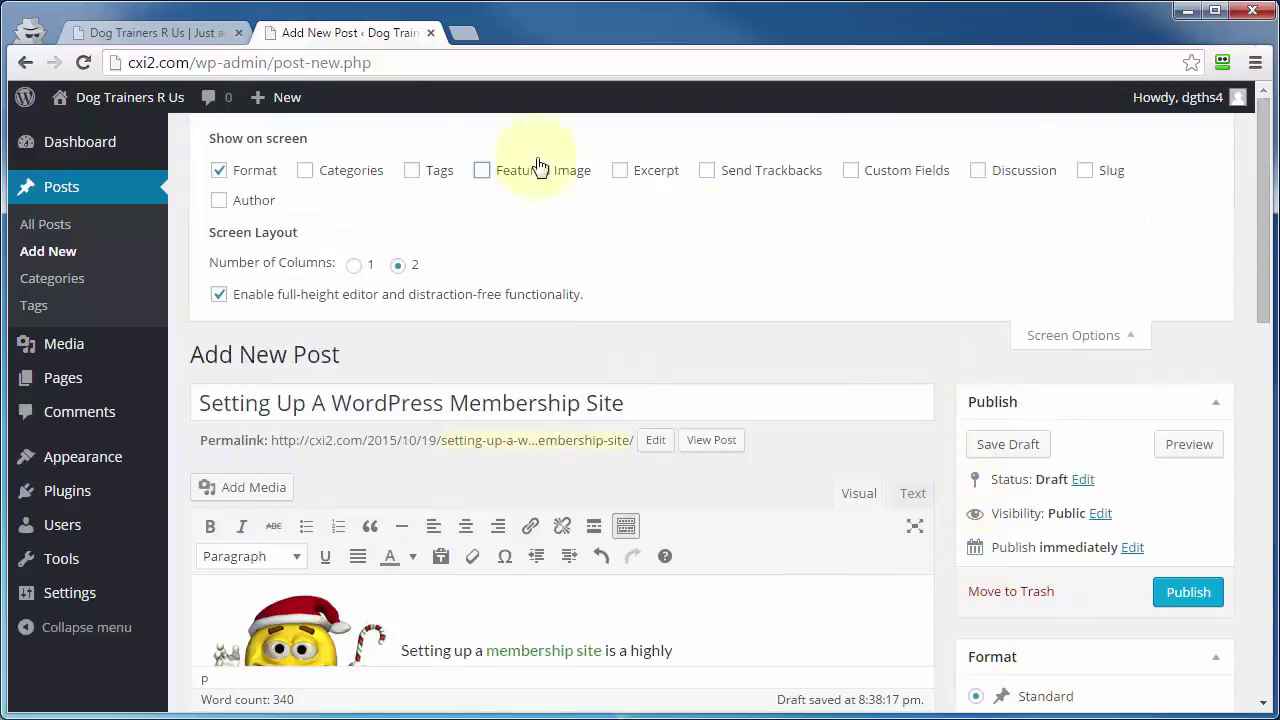
left_click(220, 177)
scroll(1063, 449, "down", 3)
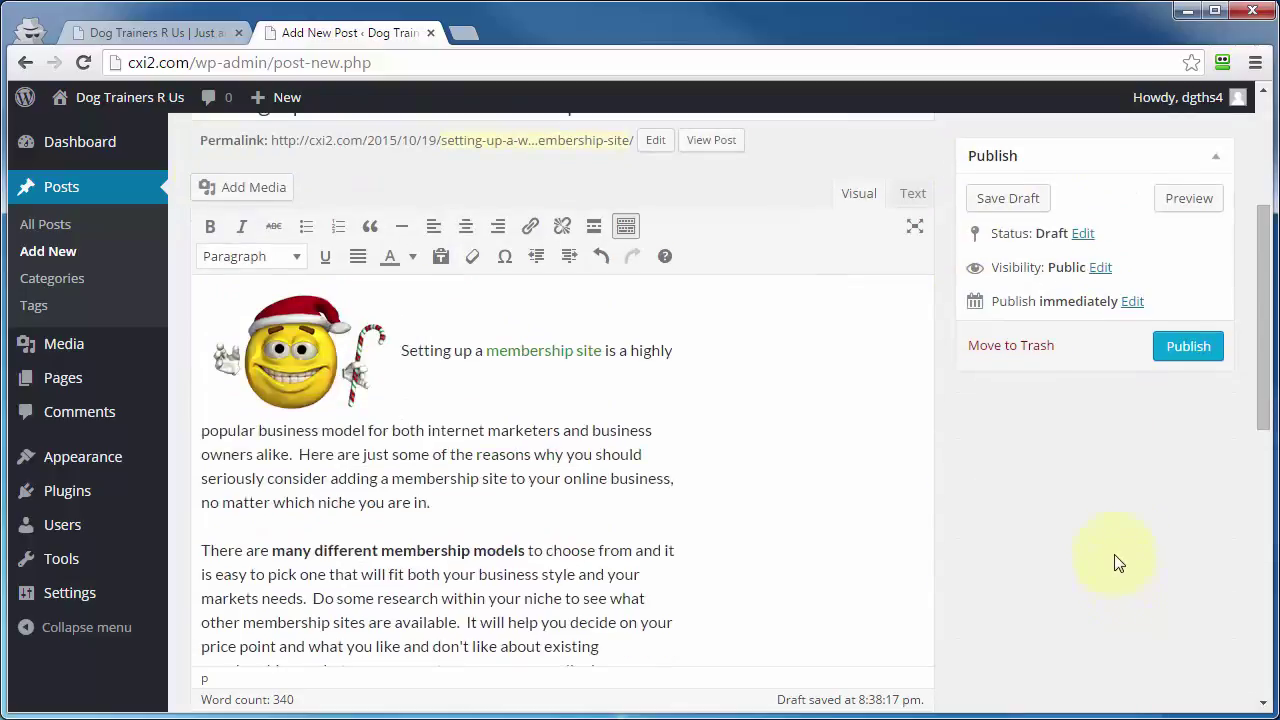
scroll(1117, 563, "up", 3)
scroll(1096, 617, "down", 3)
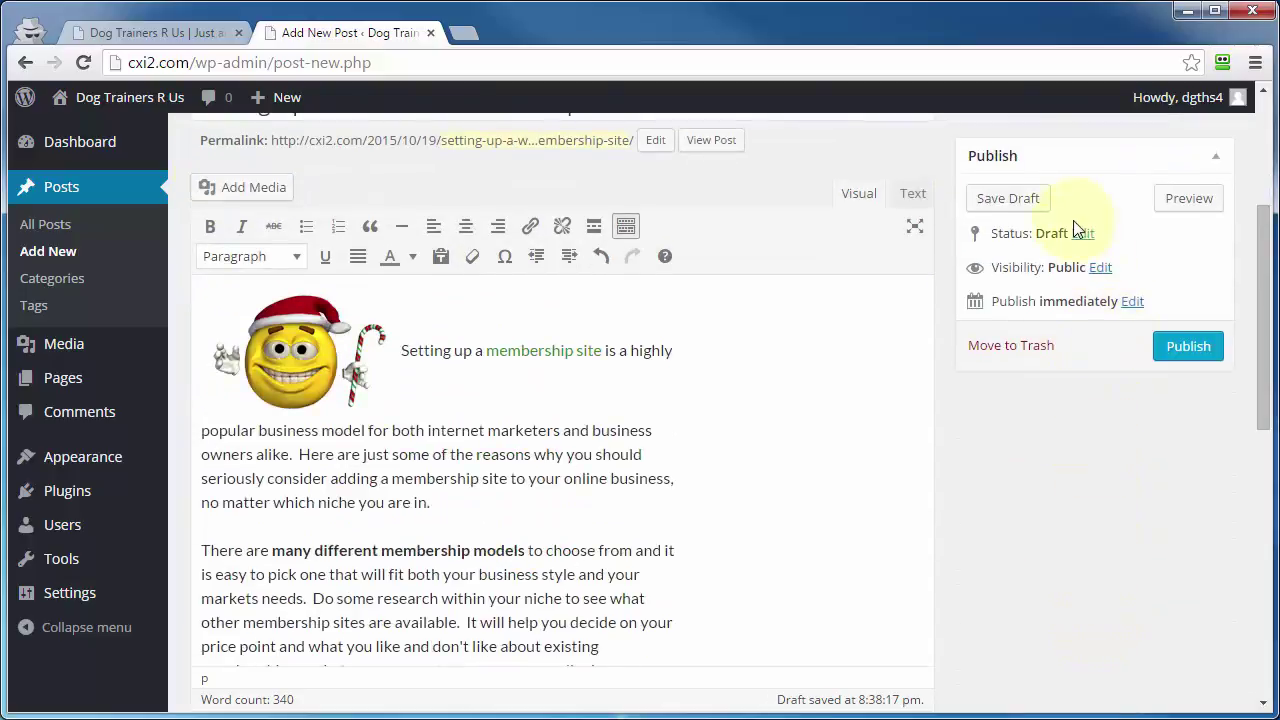
scroll(1080, 617, "up", 3)
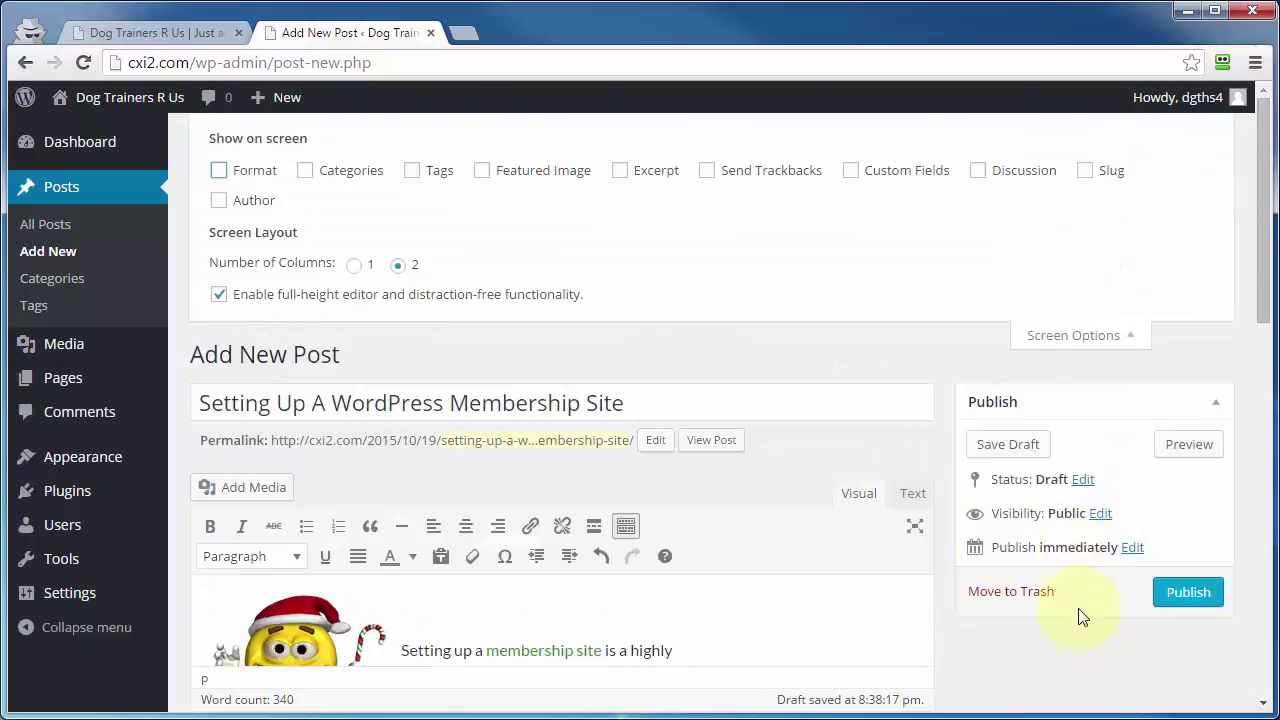
Show the Format, Categories, Tags and Featured Image boxes on the post editing screen again
left_click(220, 171)
left_click(307, 173)
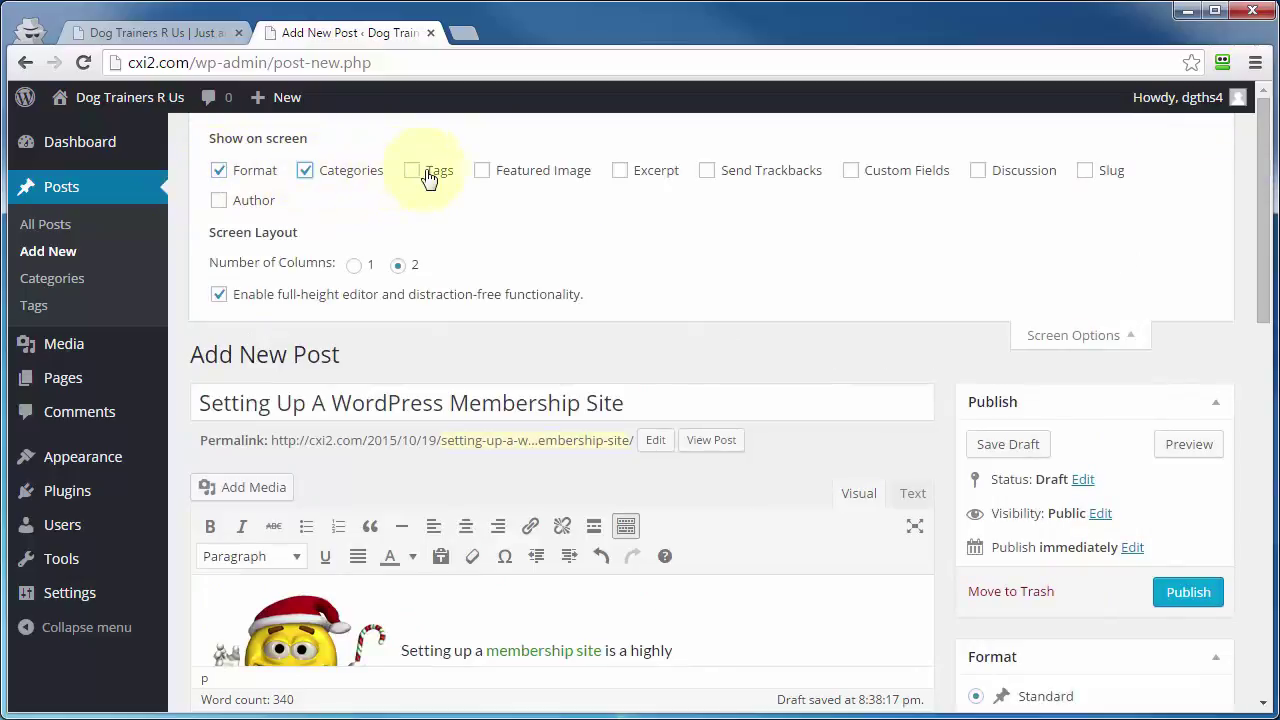
left_click(411, 171)
left_click(482, 171)
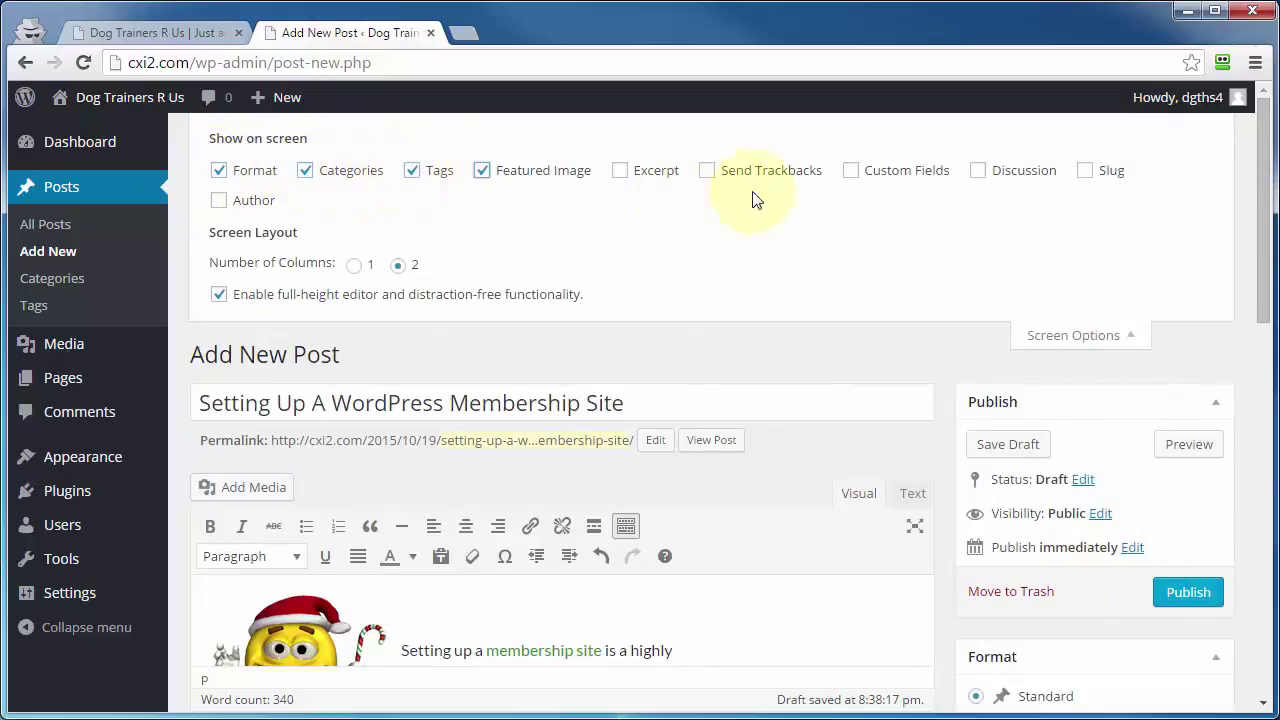
Show the Discussion box on the post editing screen and check its comment and trackback settings below the editor
left_click(979, 174)
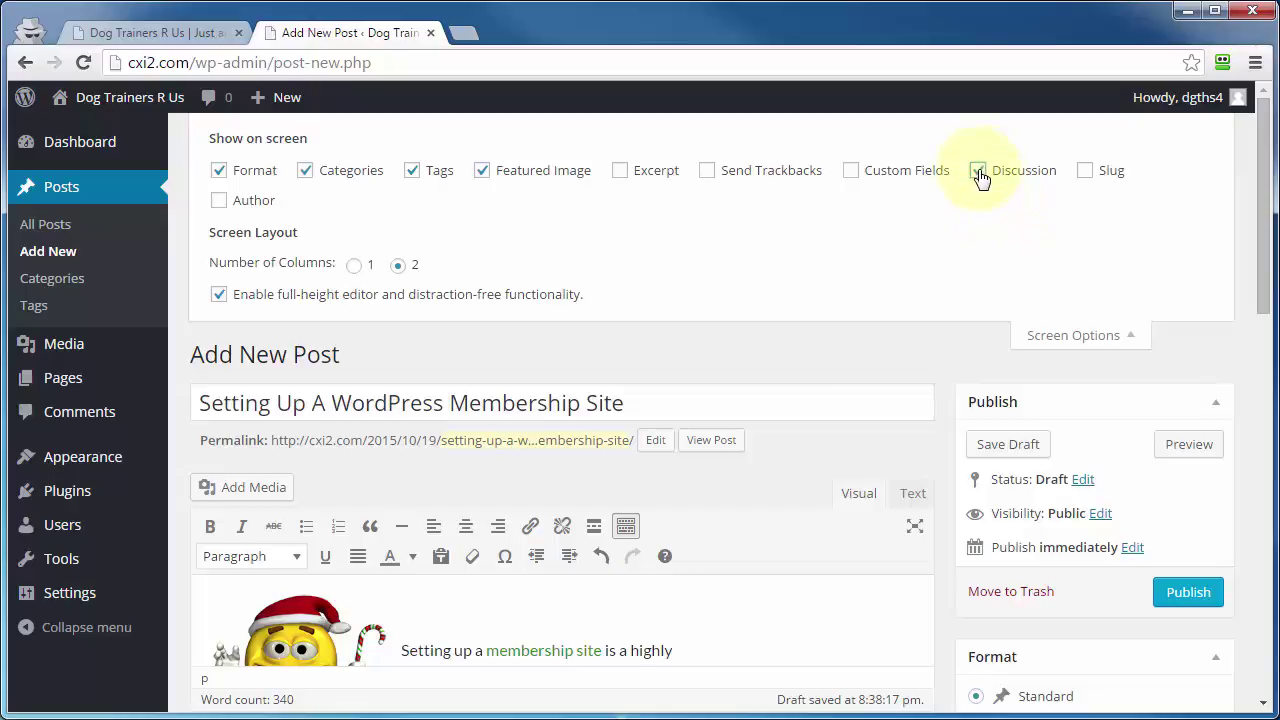
scroll(938, 471, "down", 10)
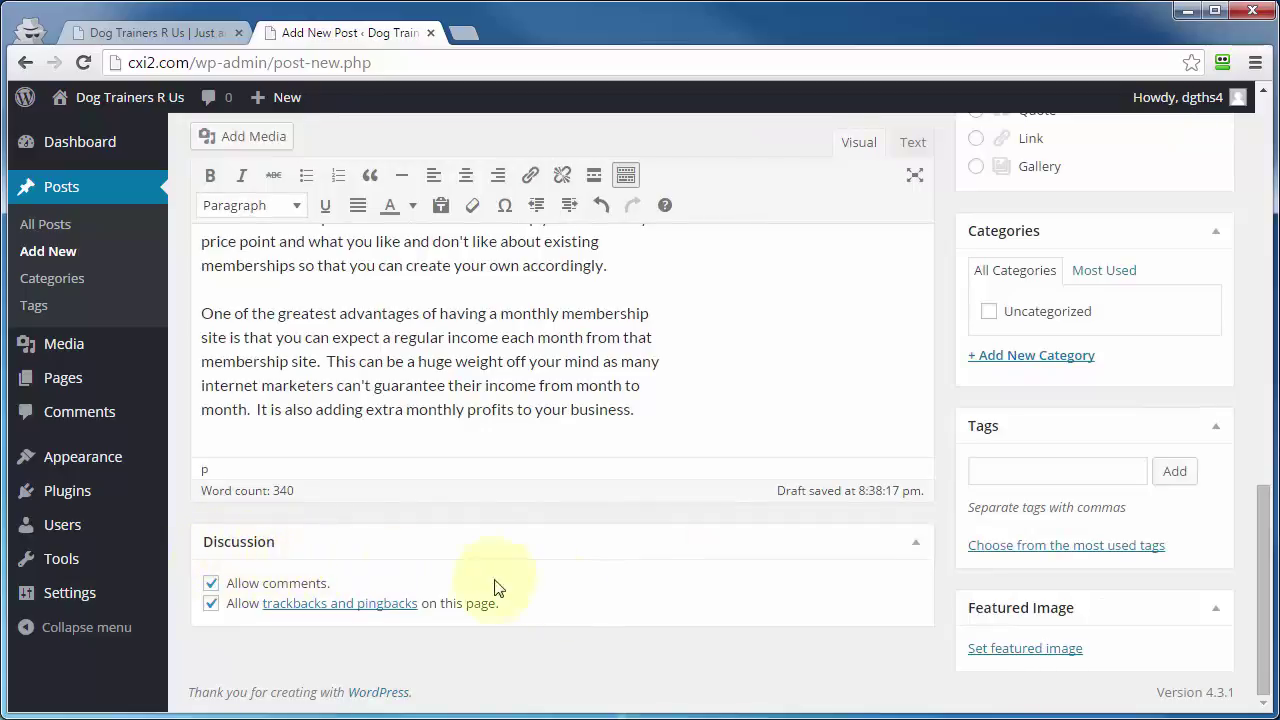
scroll(499, 587, "up", 10)
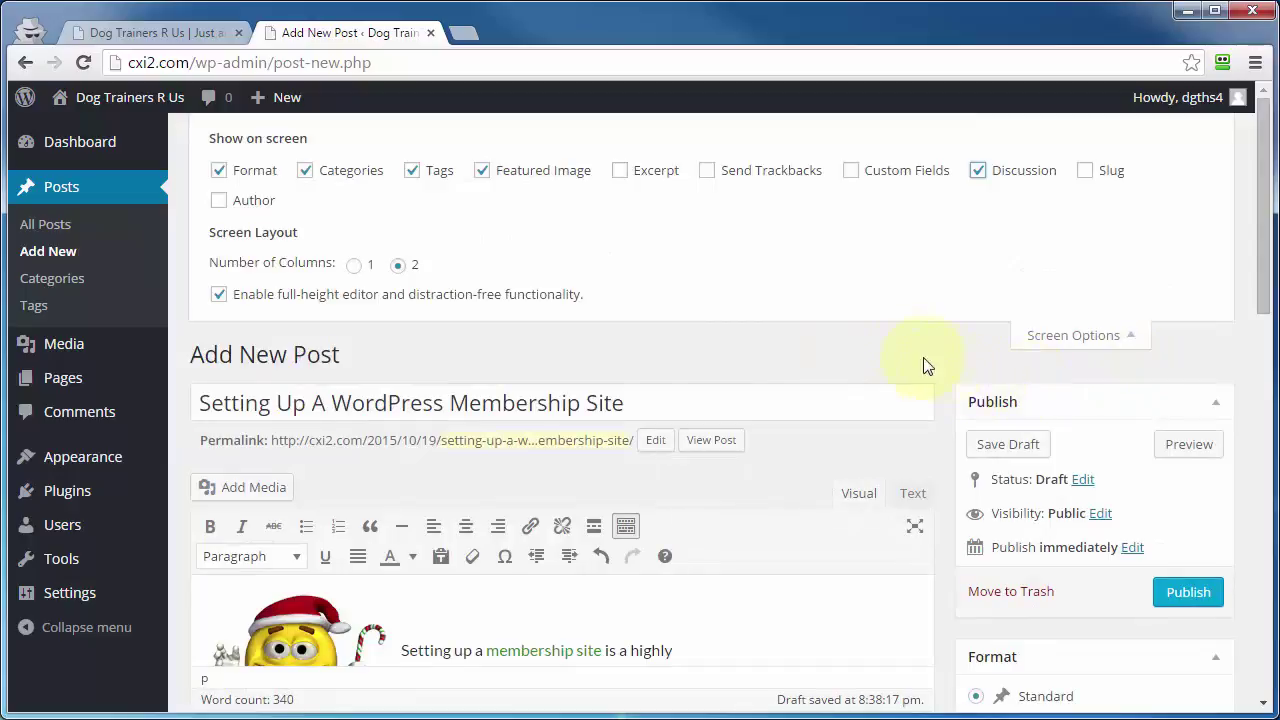
Try the one-column screen layout and return to two columns
left_click(354, 265)
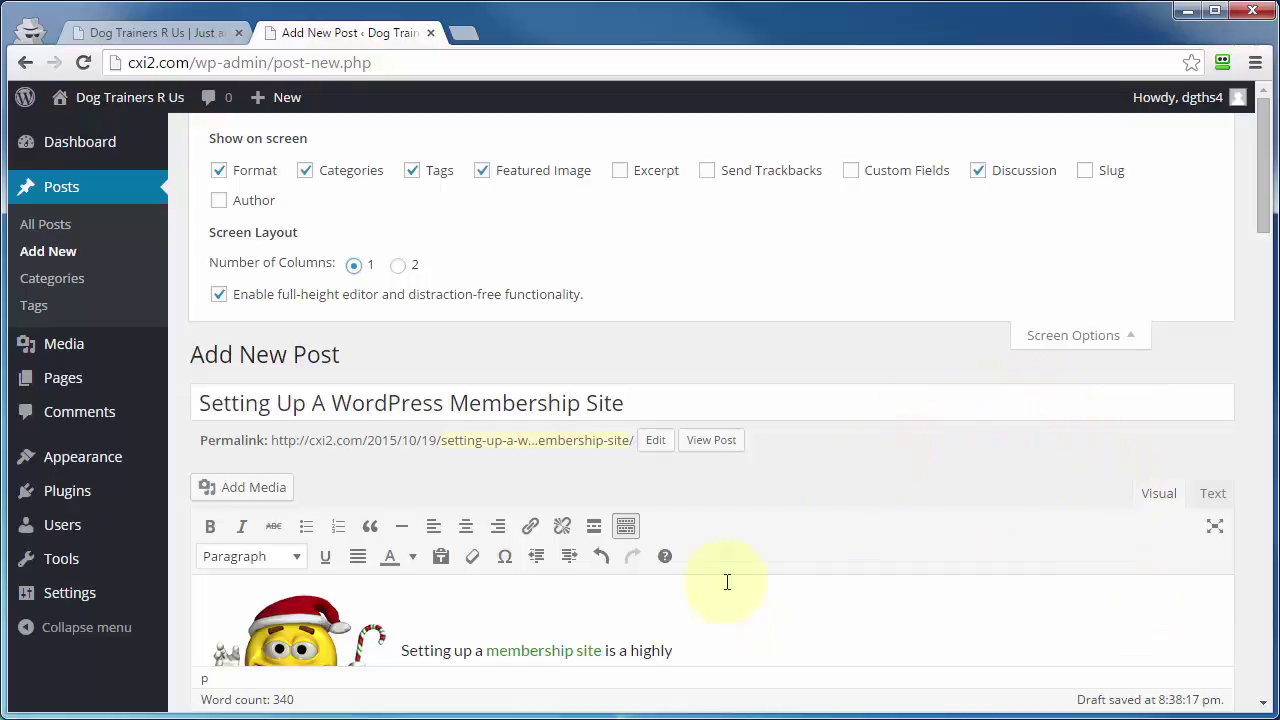
left_click(398, 265)
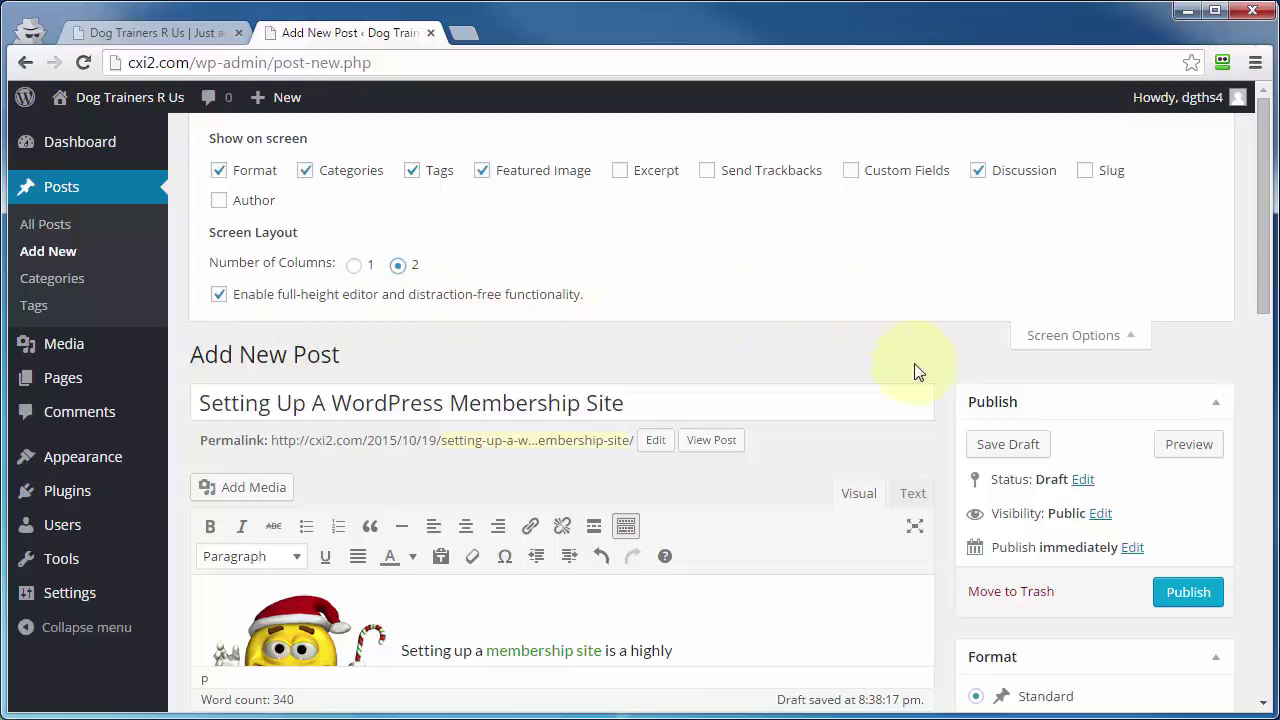
Try the post editor with full-height and distraction-free functionality disabled, and enable that option again
scroll(958, 450, "down", 4)
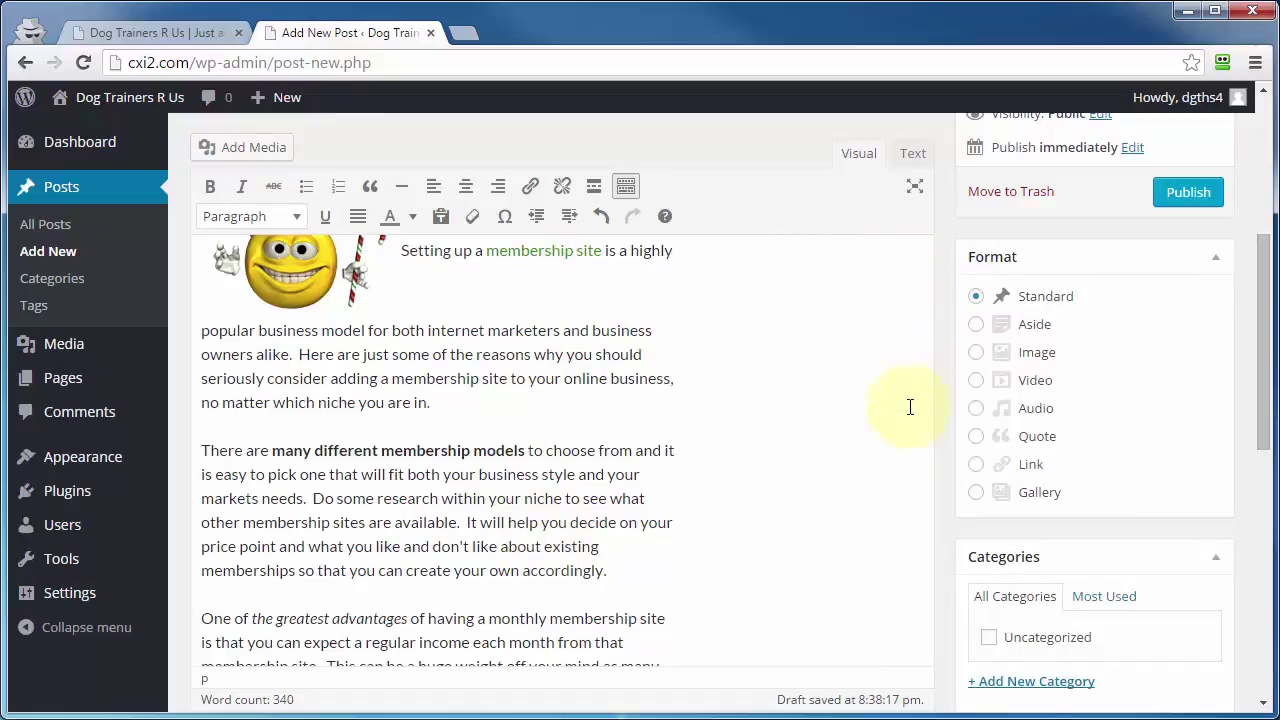
scroll(913, 585, "up", 2)
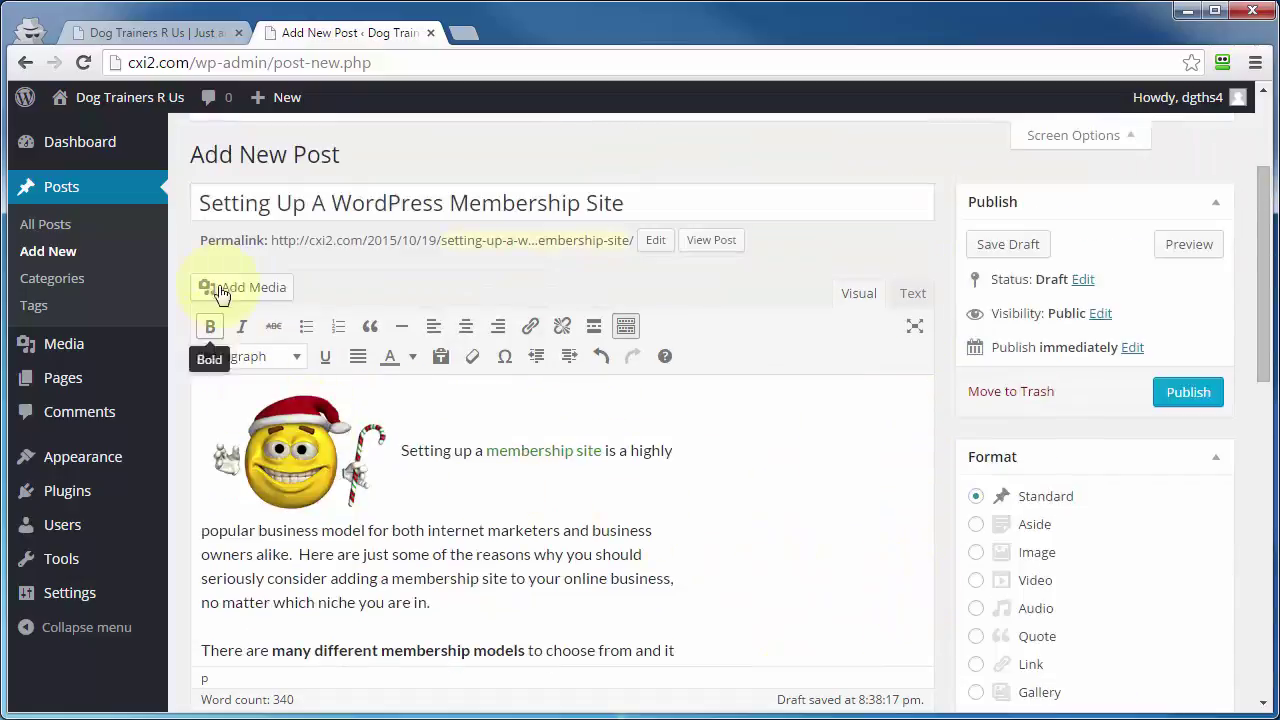
scroll(372, 250, "up", 1)
scroll(372, 250, "up", 1)
left_click(218, 295)
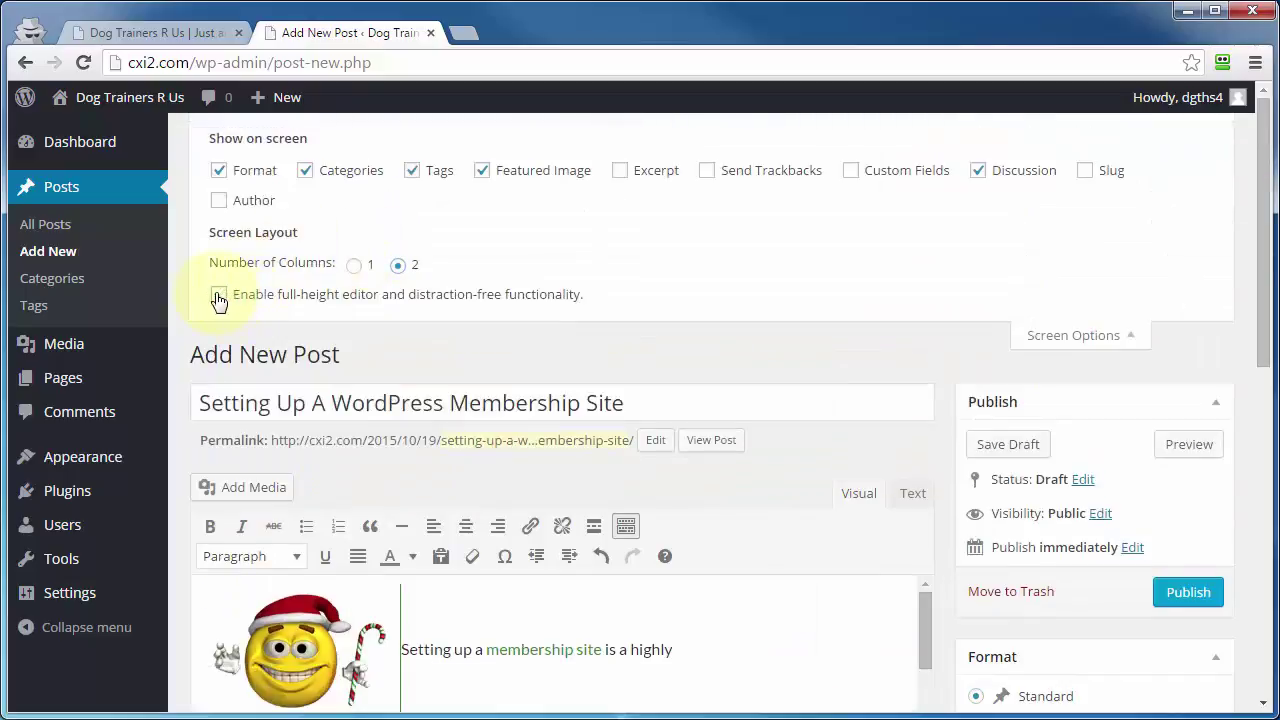
scroll(849, 462, "down", 3)
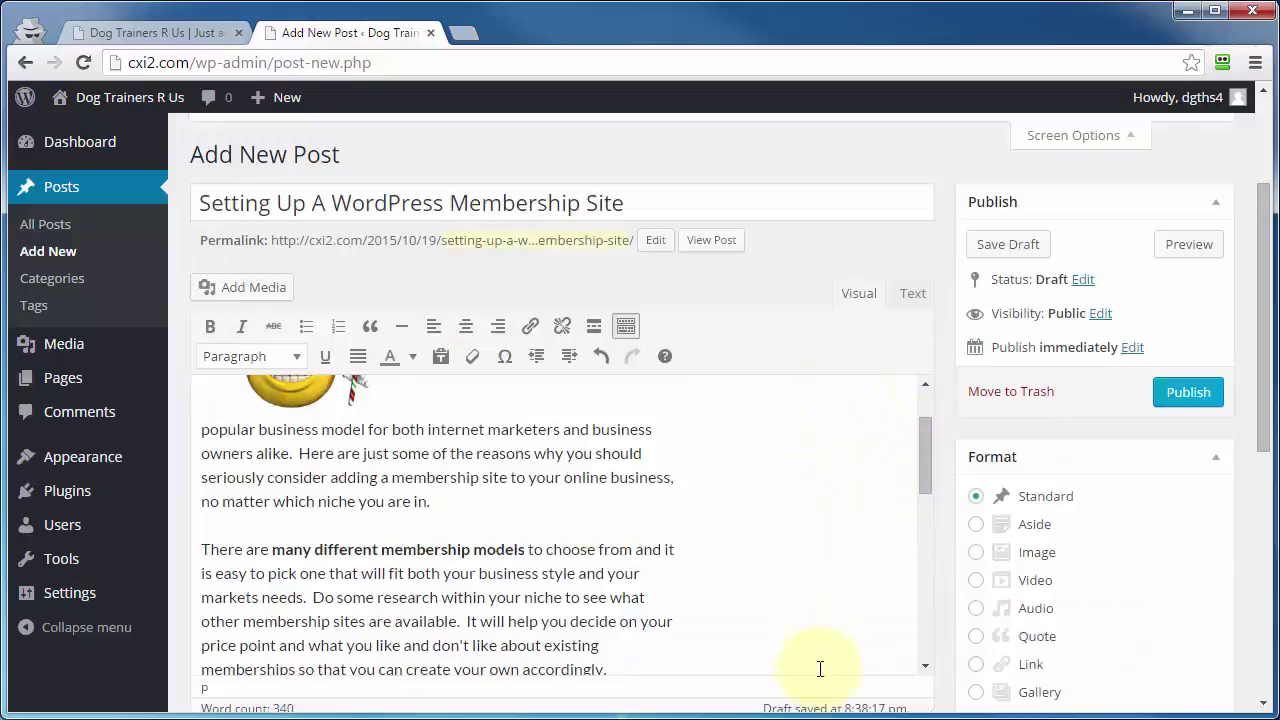
scroll(820, 668, "up", 5)
left_click(218, 295)
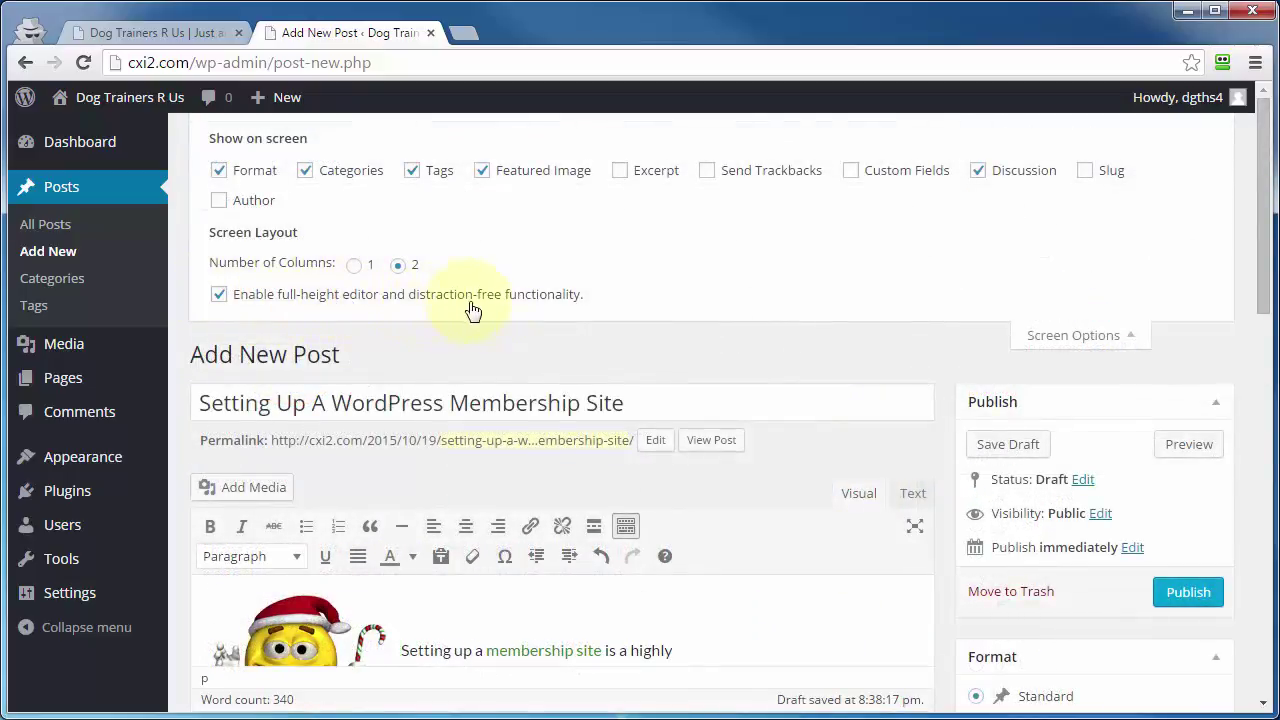
In distraction-free writing mode, insert a blank line before the "There are many different membership models" paragraph, and leave the mode
left_click(915, 530)
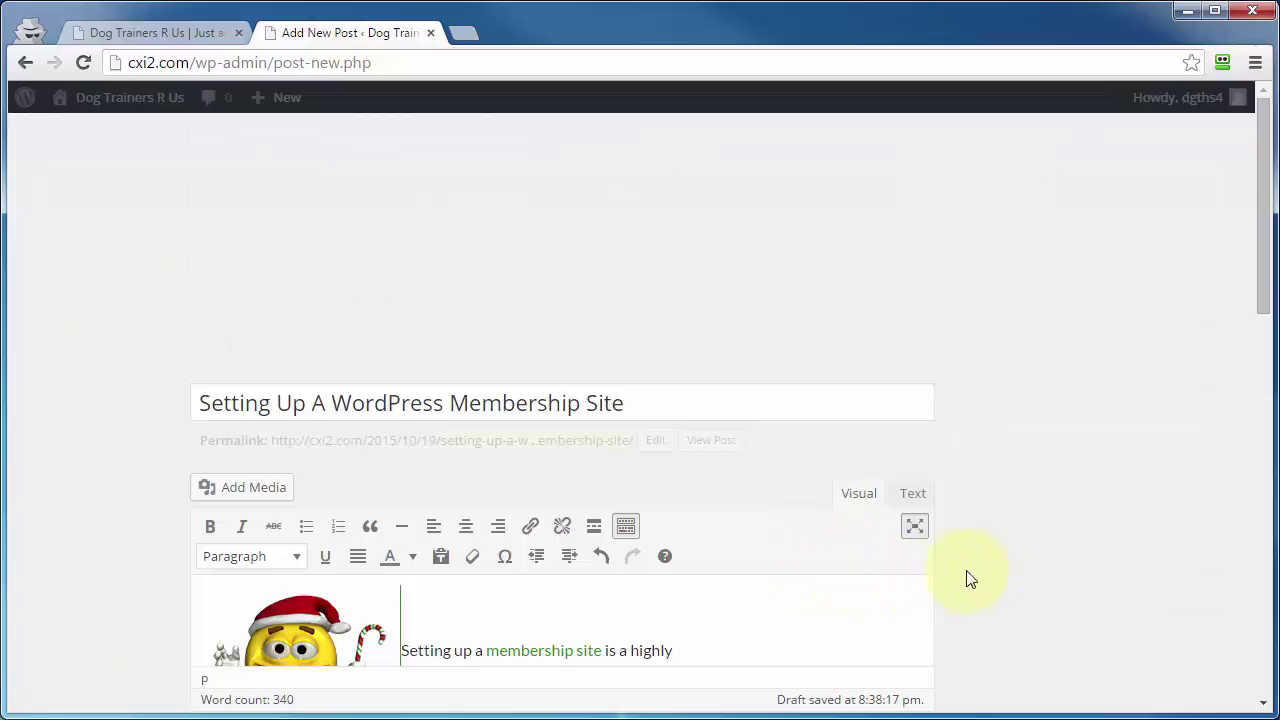
mouse_move(966, 580)
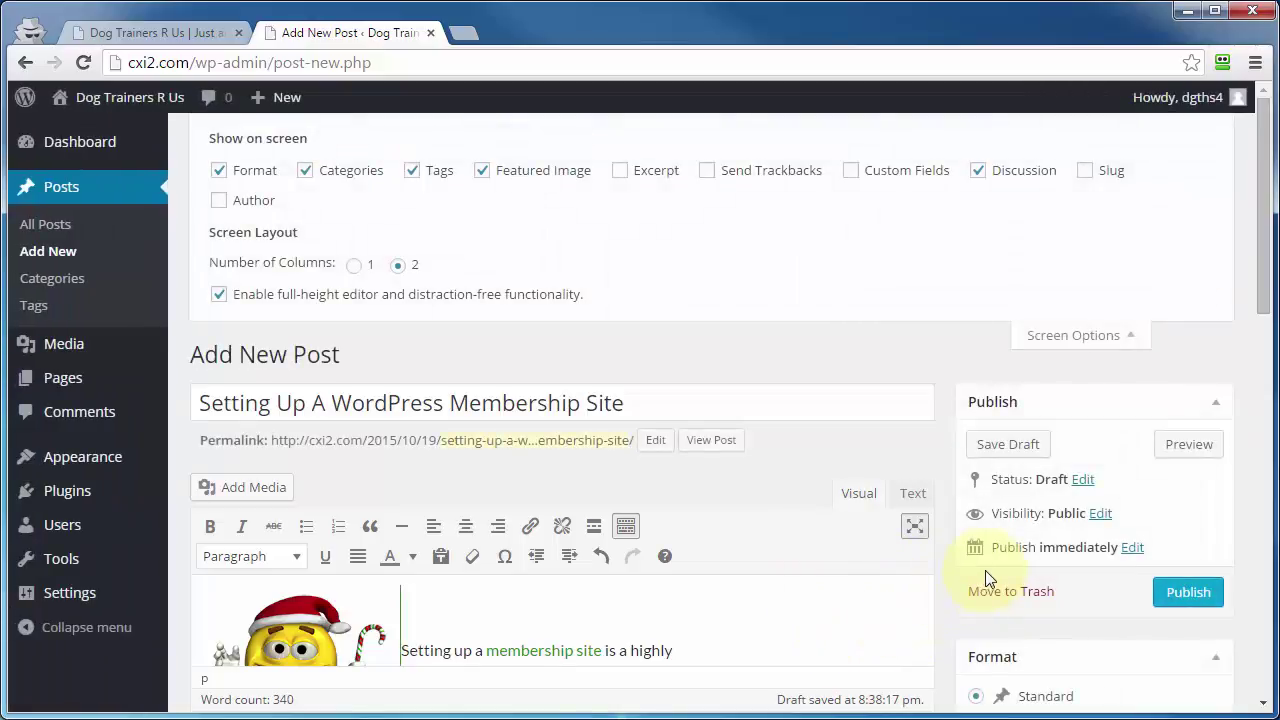
scroll(966, 625, "down", 2)
scroll(968, 625, "down", 1)
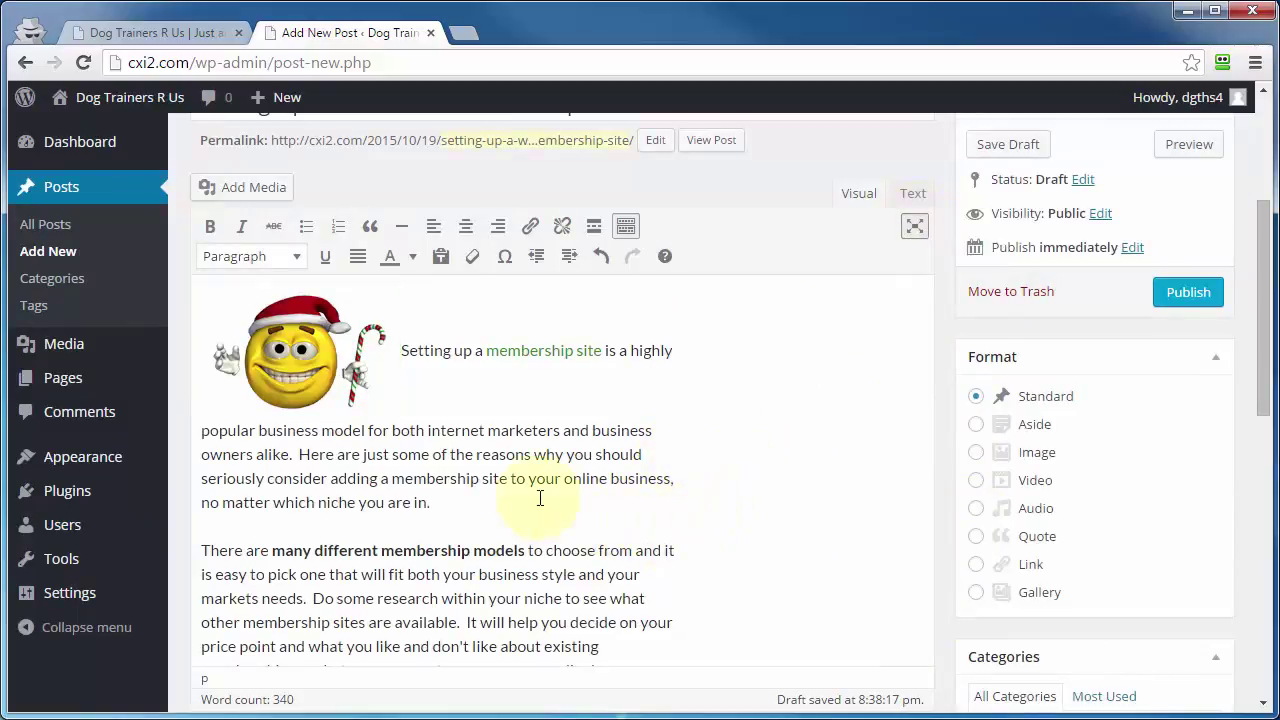
key("Return")
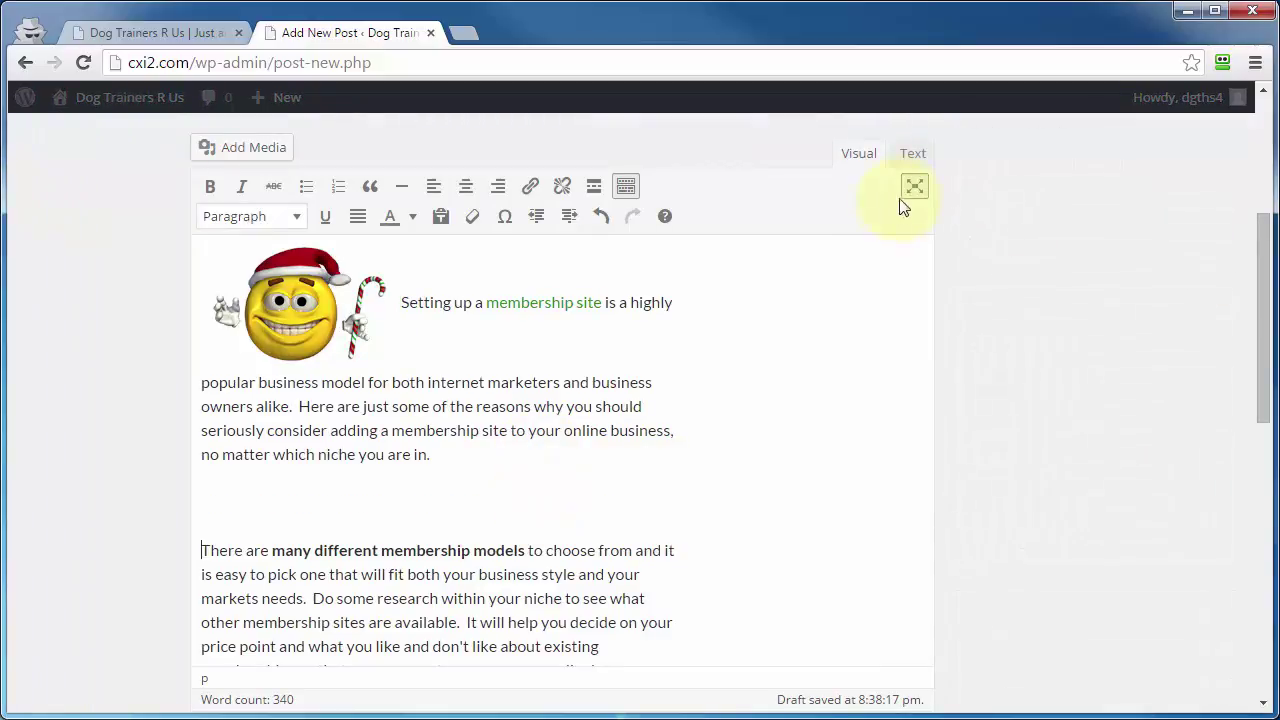
left_click(914, 186)
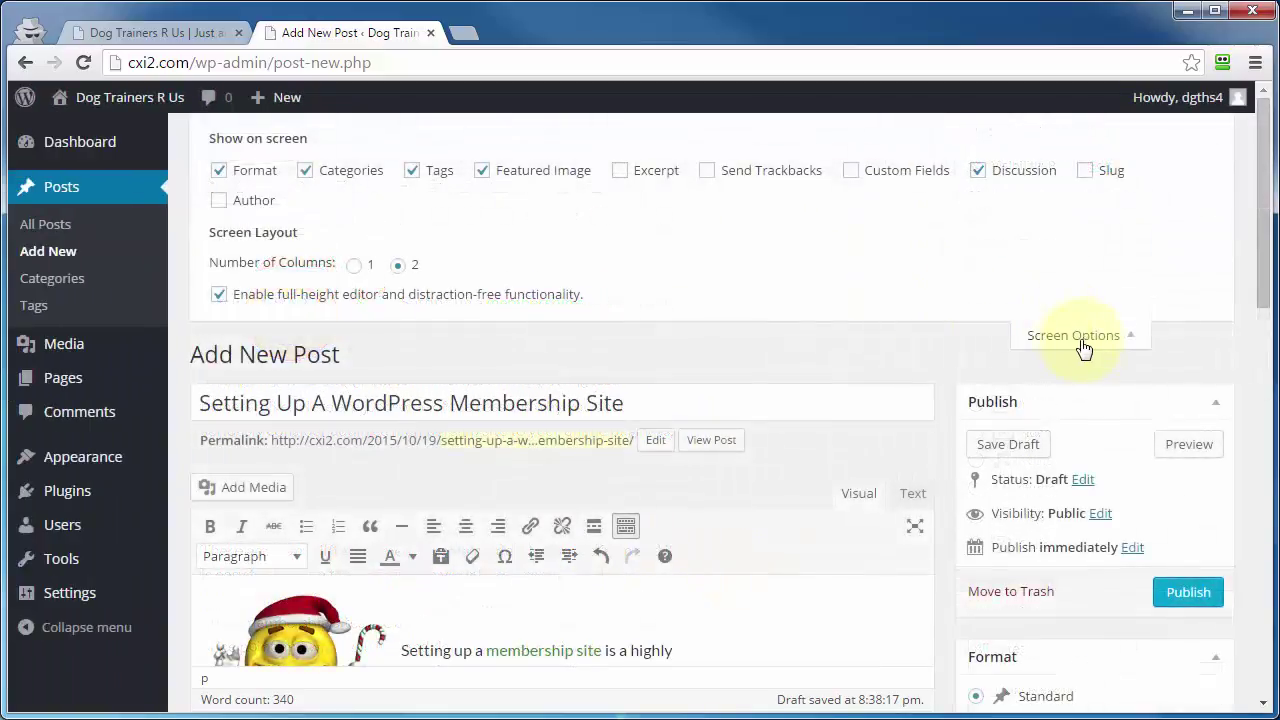
Close the screen options, read the editor's help on customizing this display, and close the help
left_click(1065, 338)
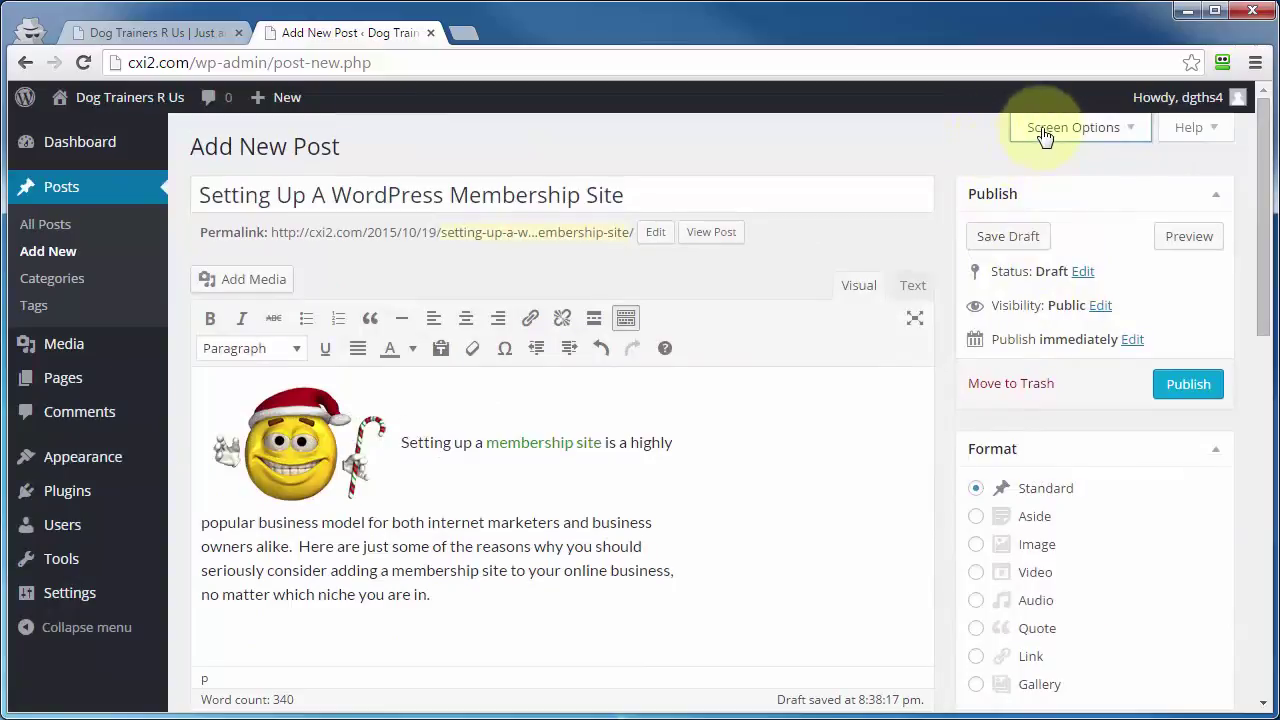
left_click(1190, 128)
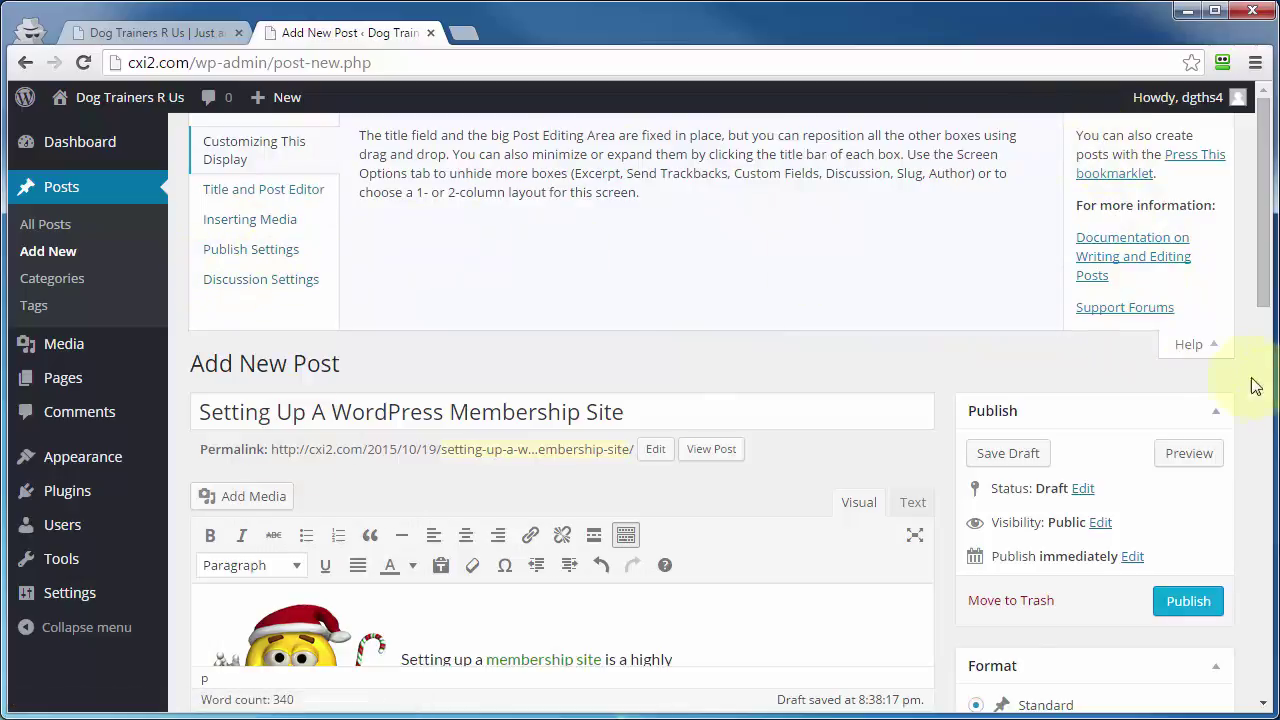
left_click(1212, 344)
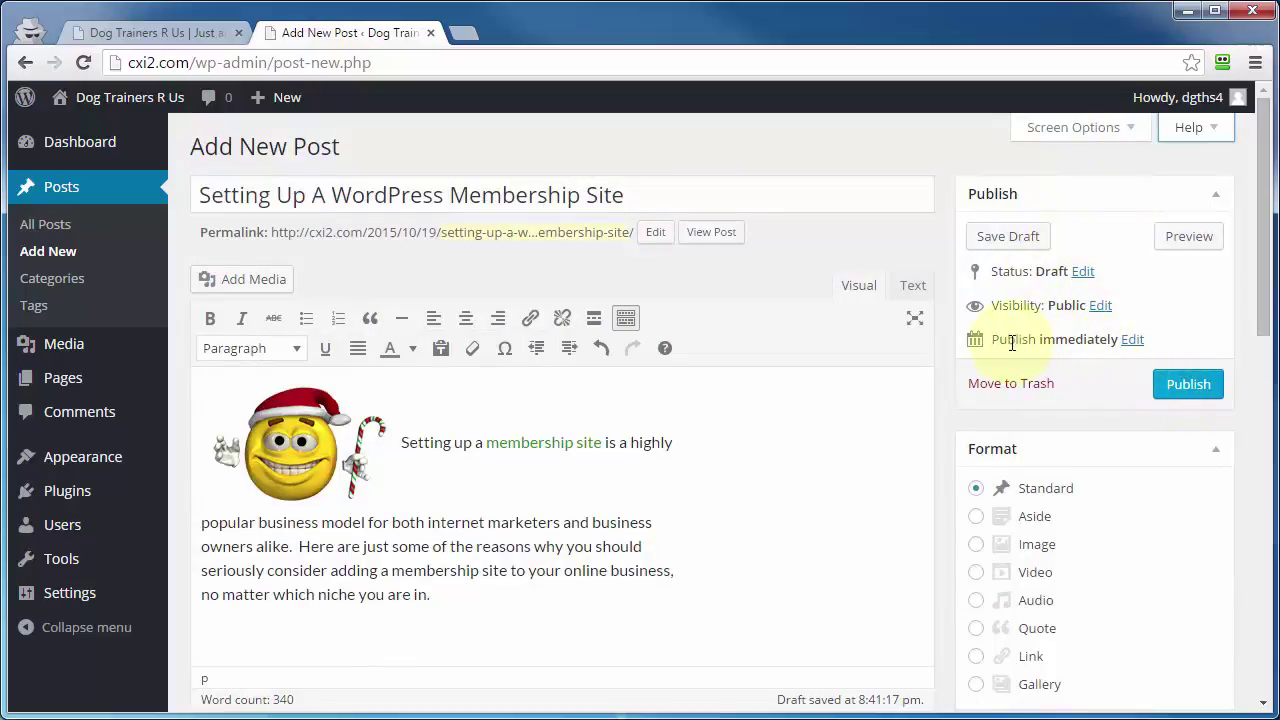
Try scheduling the post for Oct 20, 2015 at 20:32 and revert to publishing immediately
left_click(1132, 340)
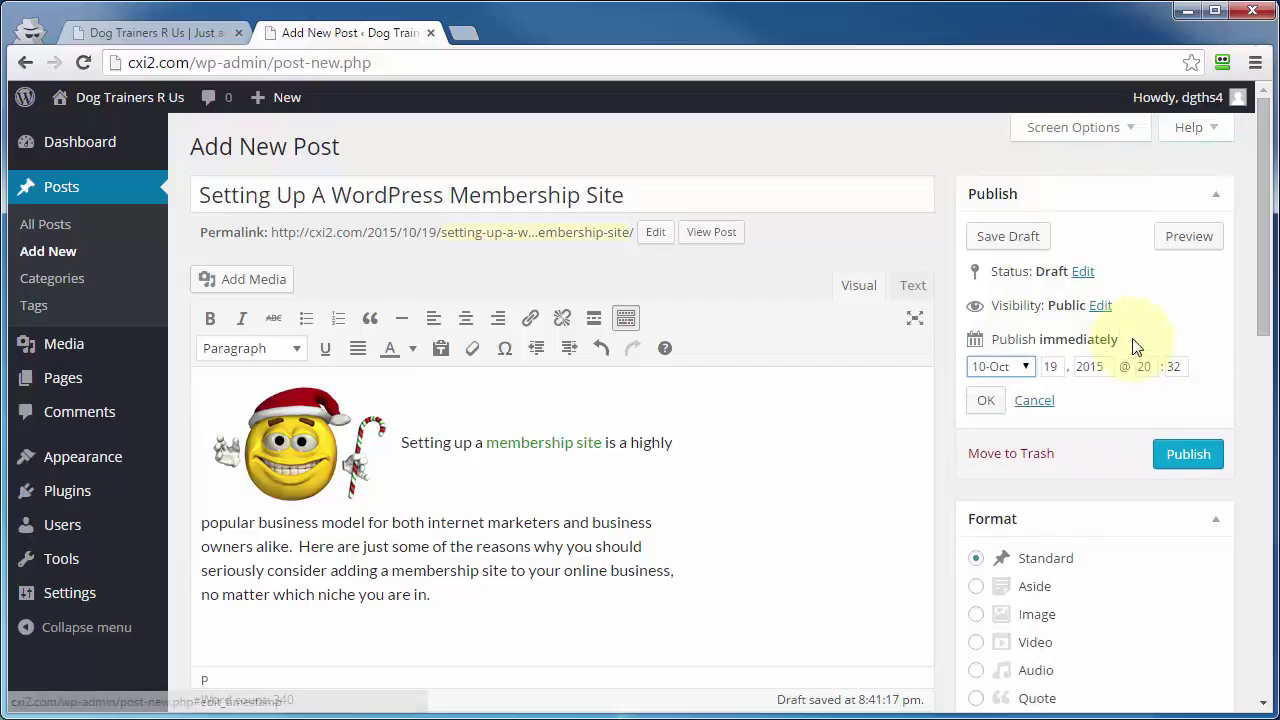
double_click(1052, 366)
type("20")
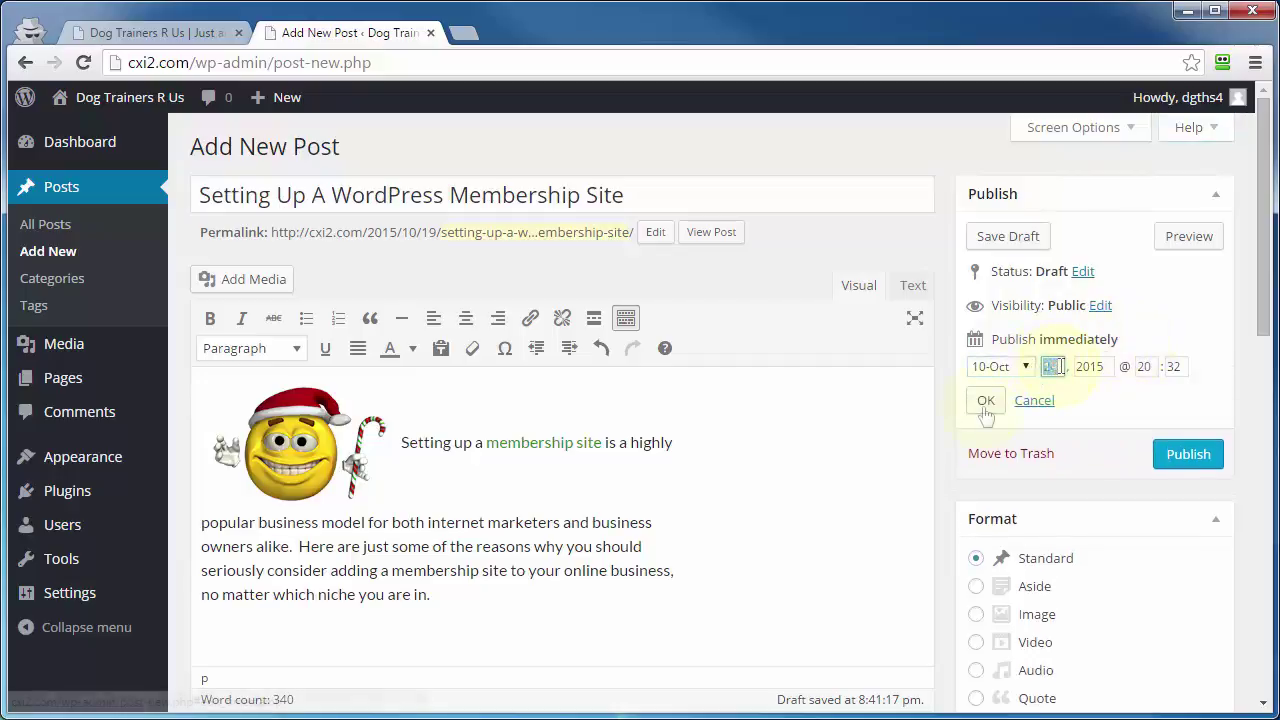
left_click(986, 400)
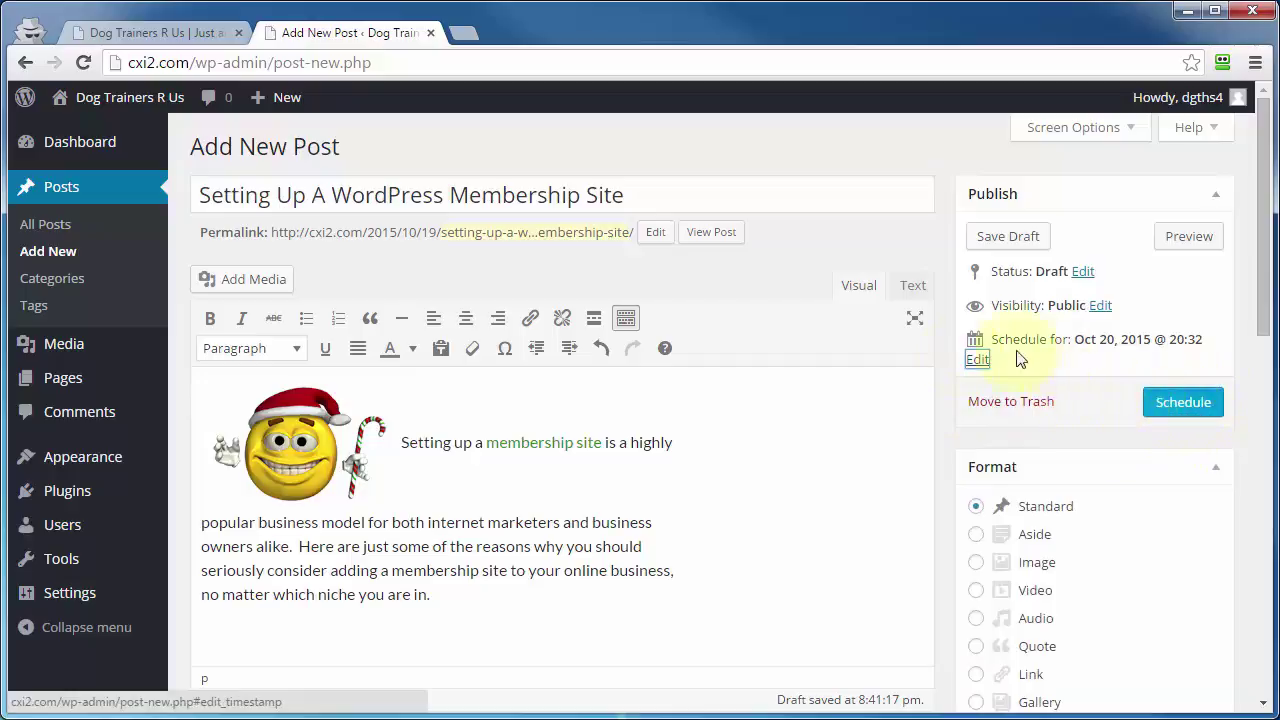
left_click(977, 359)
left_click(1034, 400)
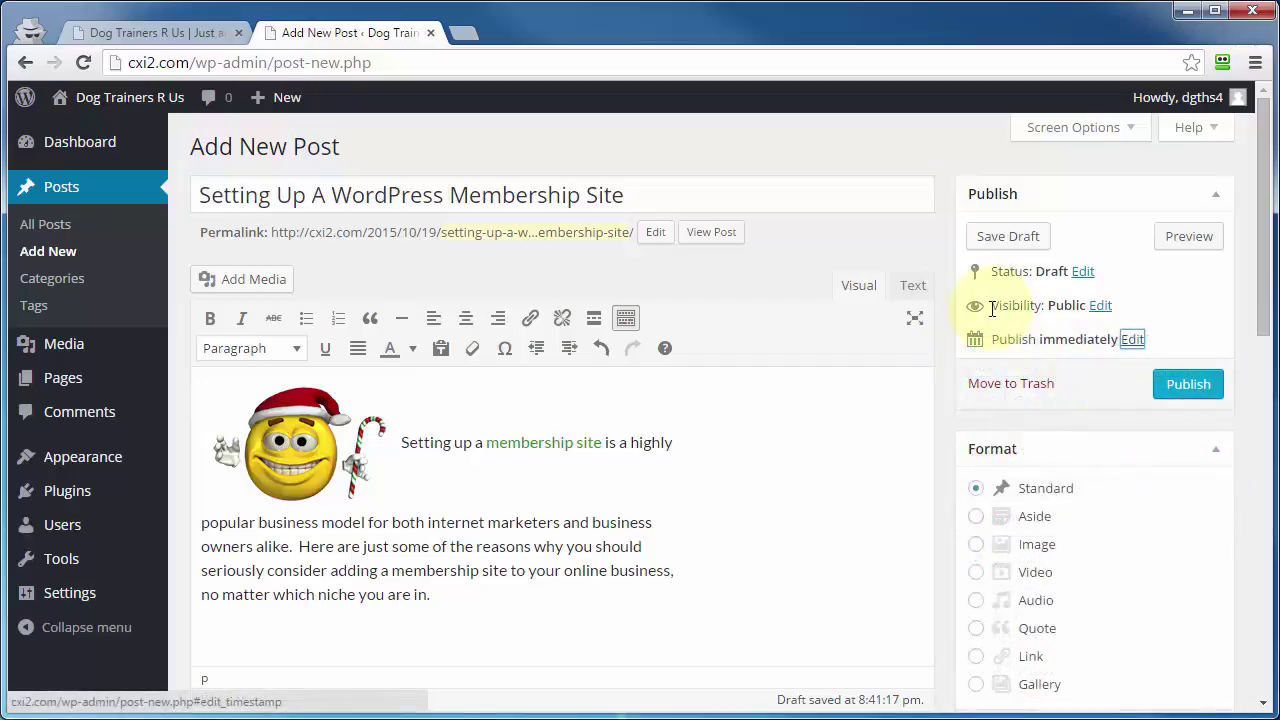
Try the option to stick the public post to the front page and turn it off again, keeping visibility Public
left_click(1100, 306)
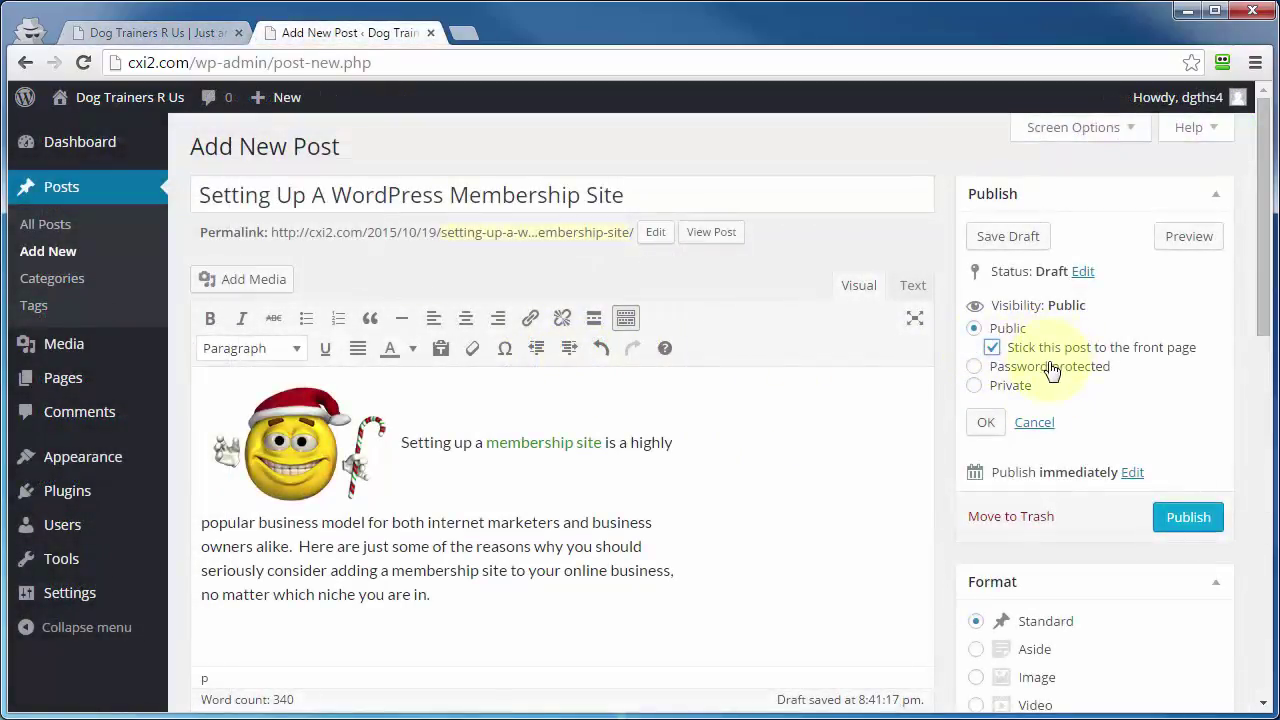
left_click(1125, 347)
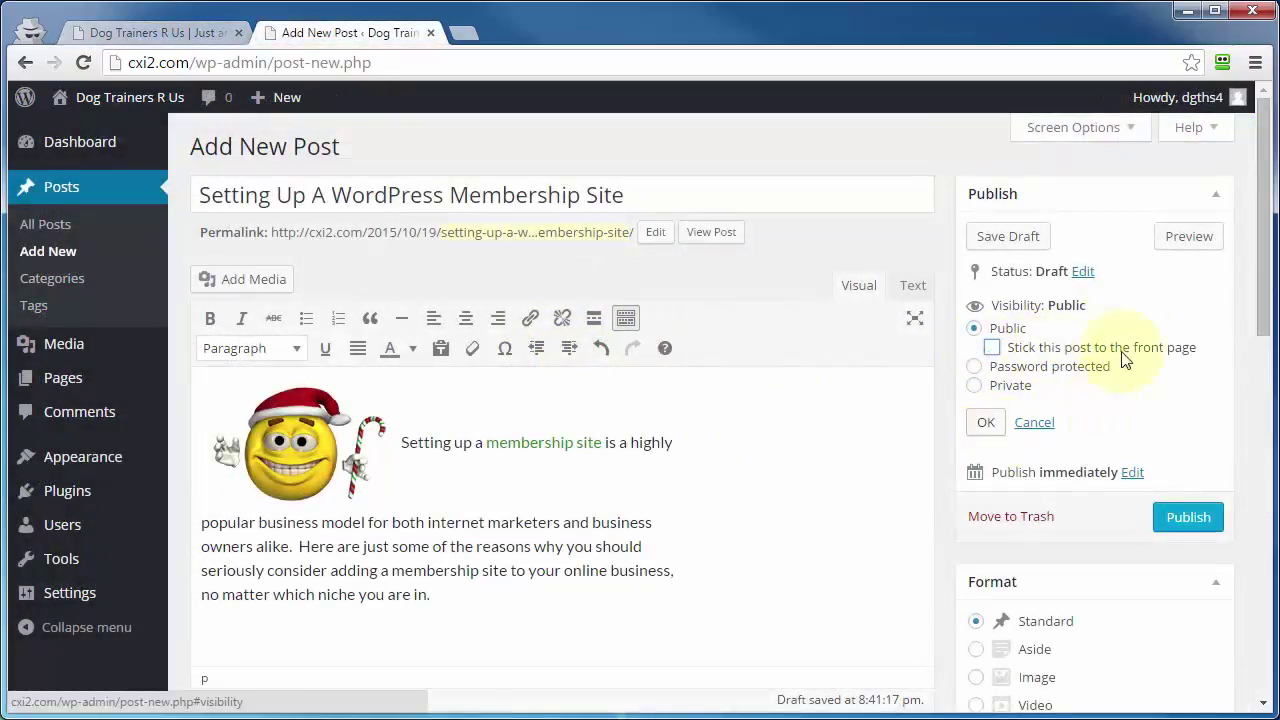
left_click(988, 423)
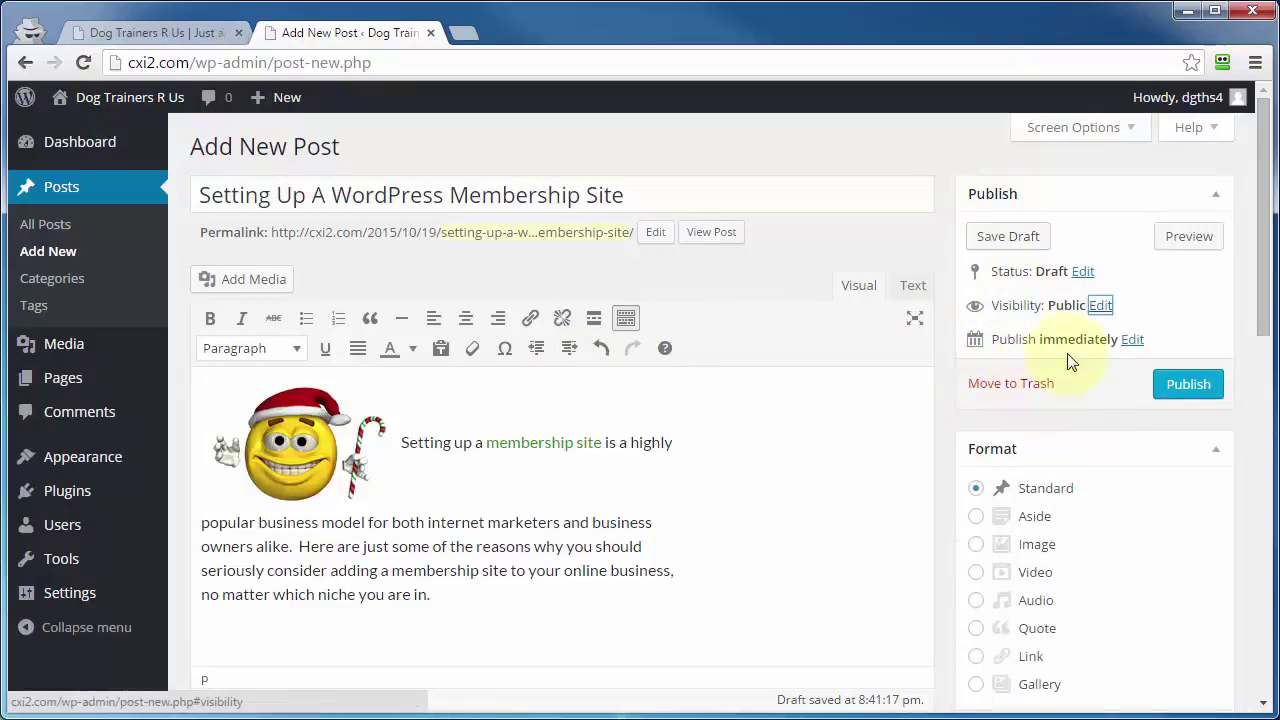
Preview the post on the site, close the preview, and look over the format and category options in the editor
left_click(1189, 238)
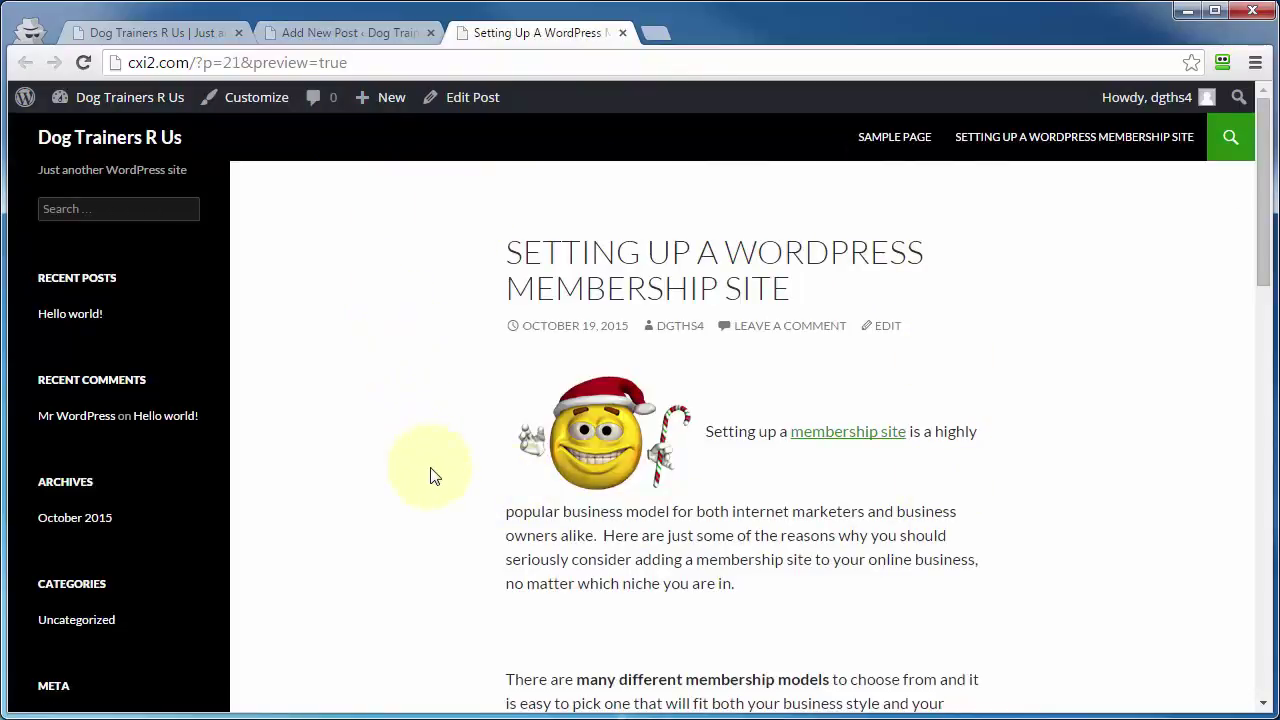
left_click(622, 32)
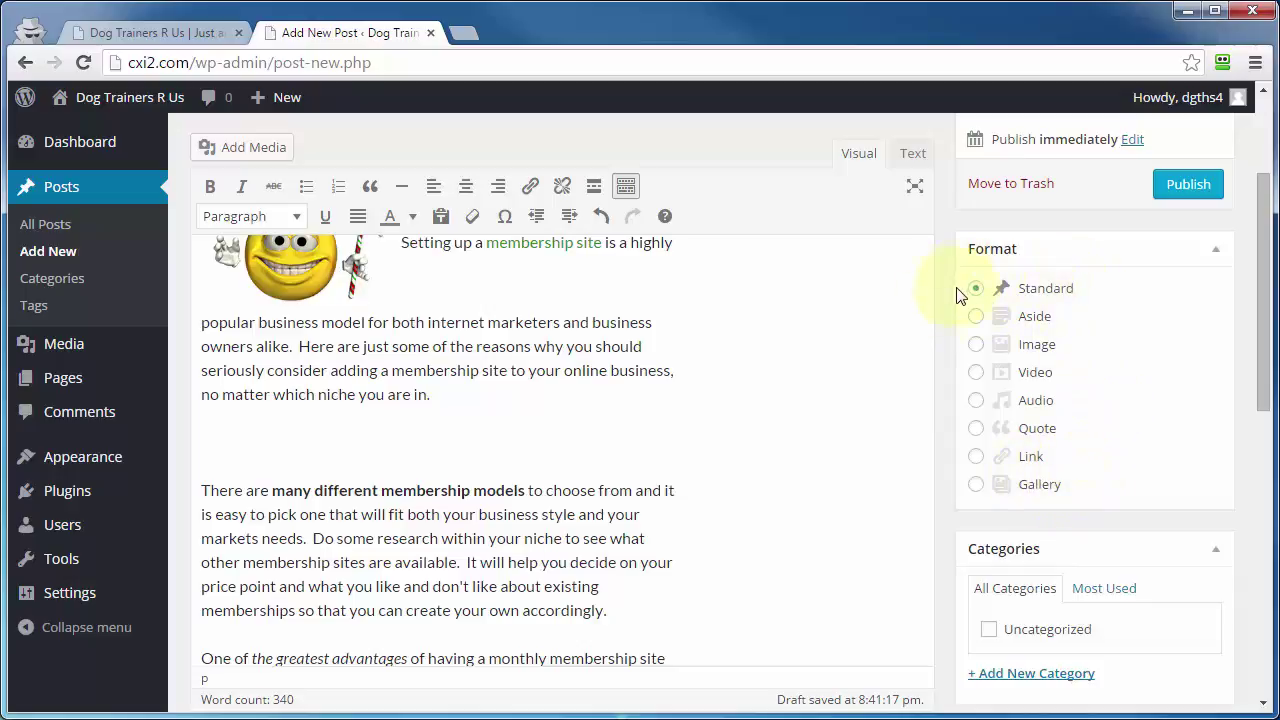
scroll(797, 496, "down", 3)
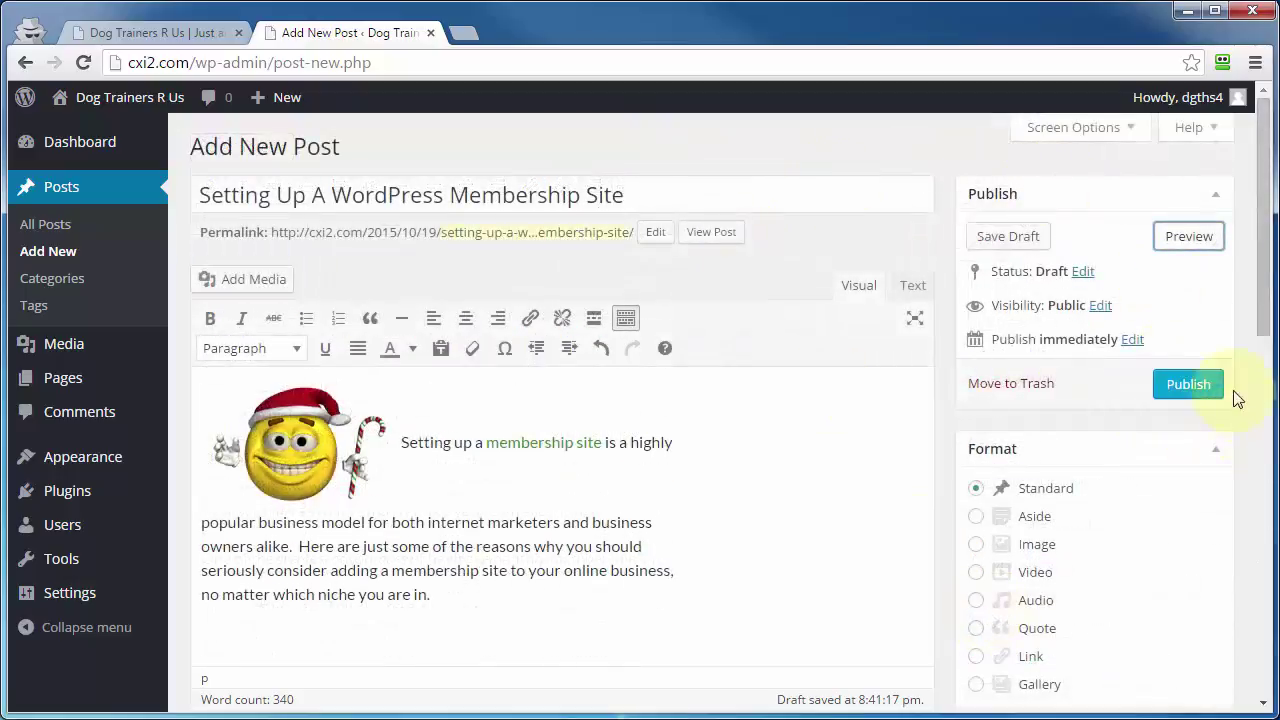
Publish the membership site post and view its shortlink
left_click(1187, 388)
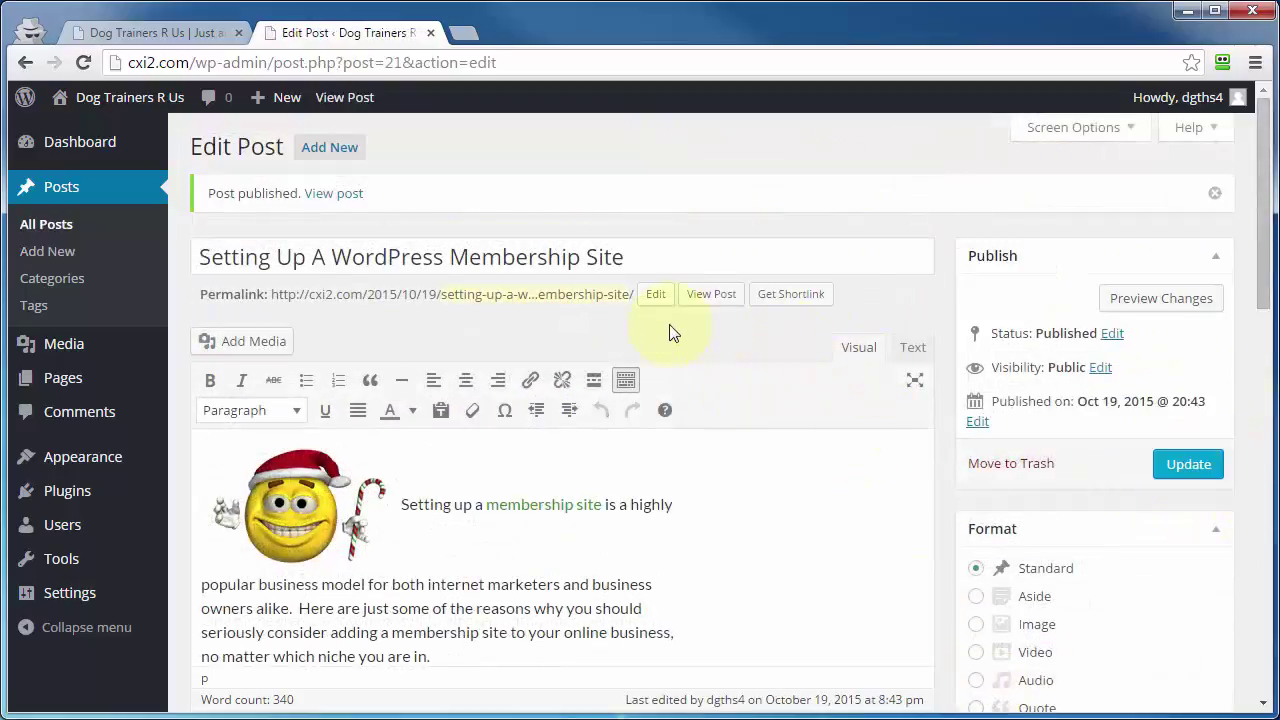
left_click(792, 296)
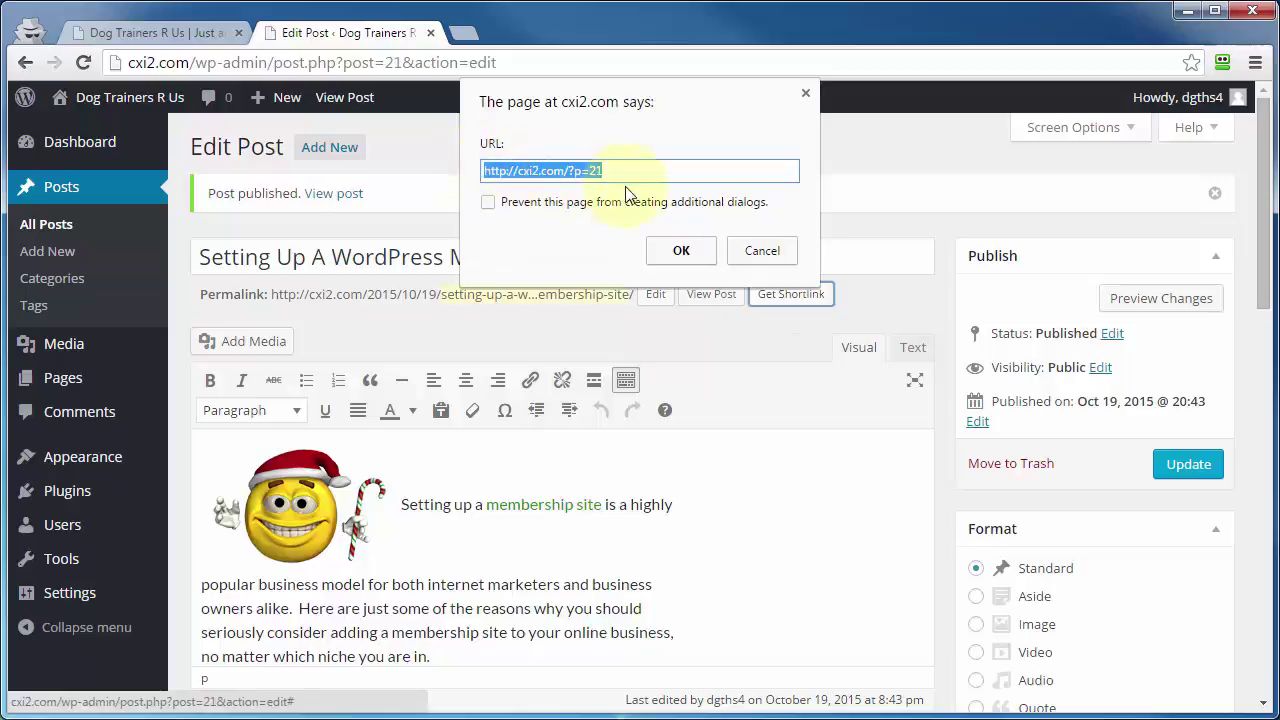
key("Escape")
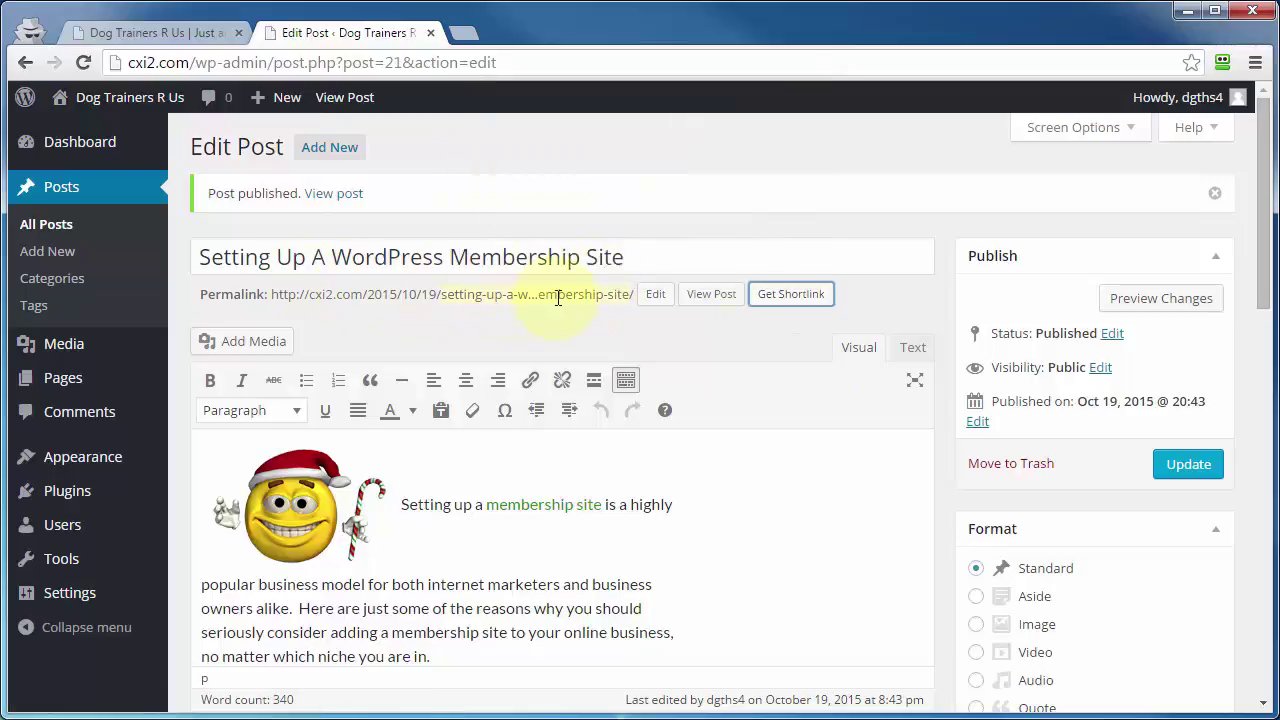